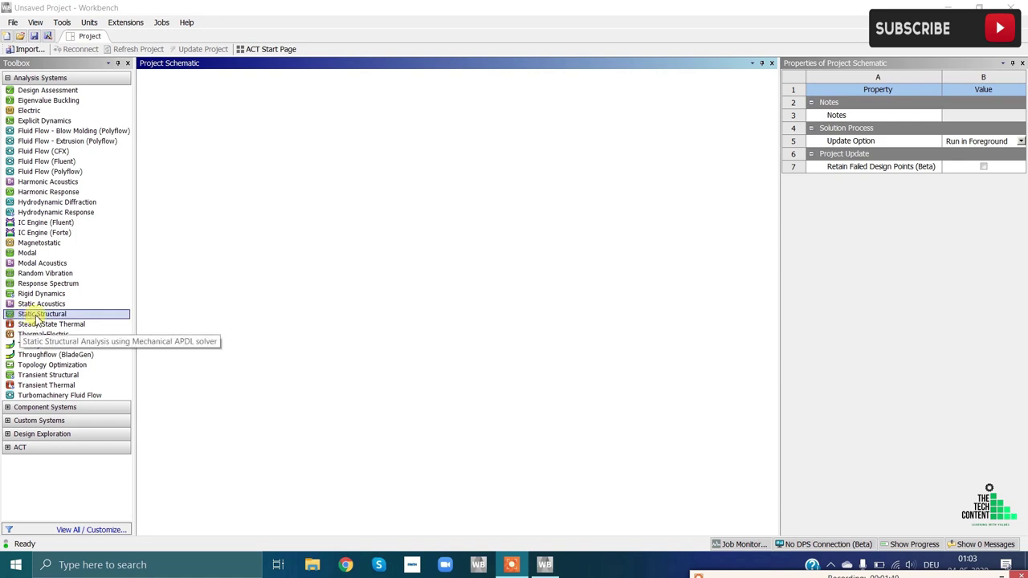
Add a Static Structural analysis system to the empty project schematic
drag(30, 318, 196, 118)
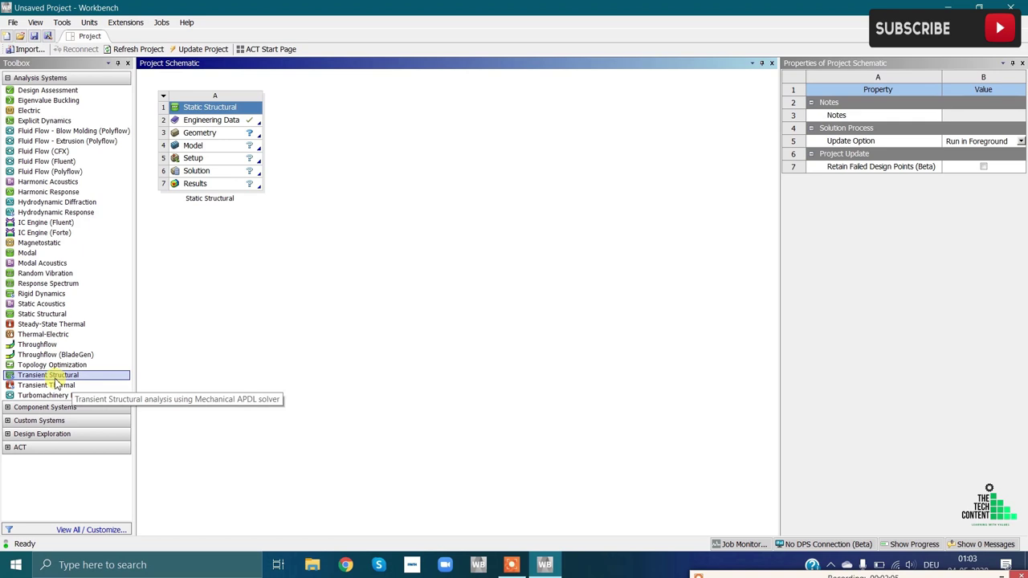
Add a Transient Structural system beside the Static Structural system and share the latter's Engineering Data and Geometry with it
drag(51, 380, 340, 148)
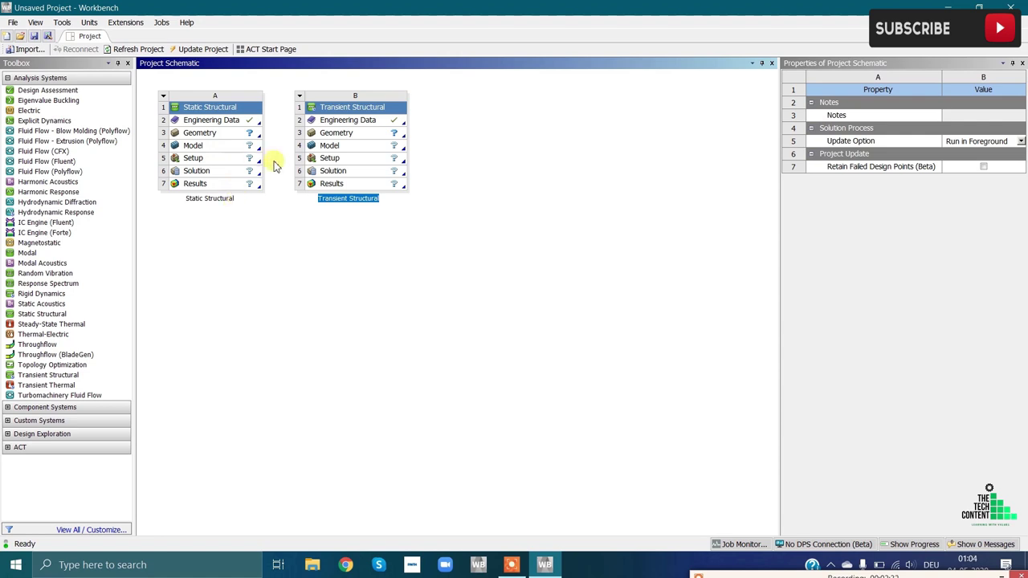
click(224, 122)
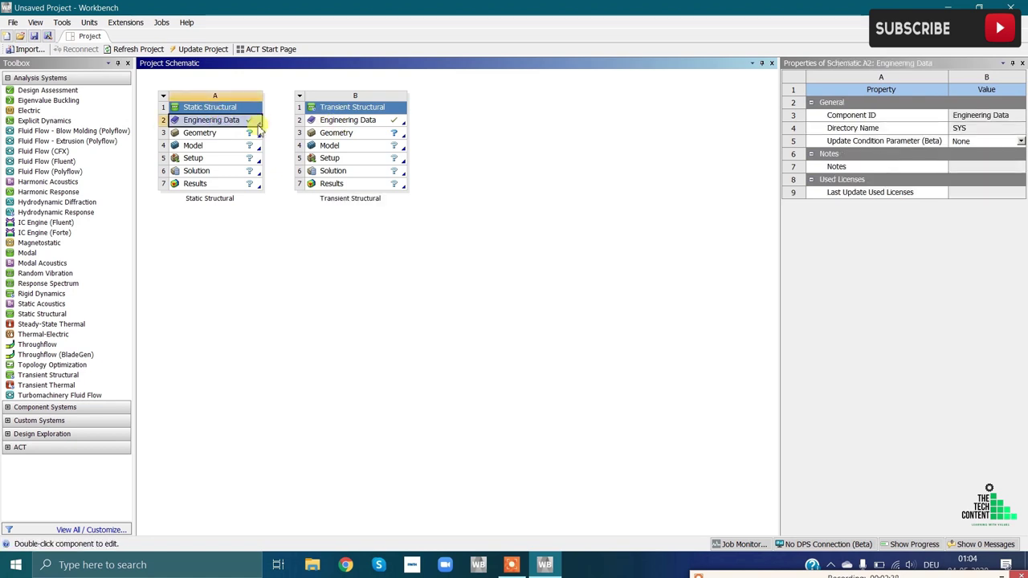
drag(217, 128, 322, 119)
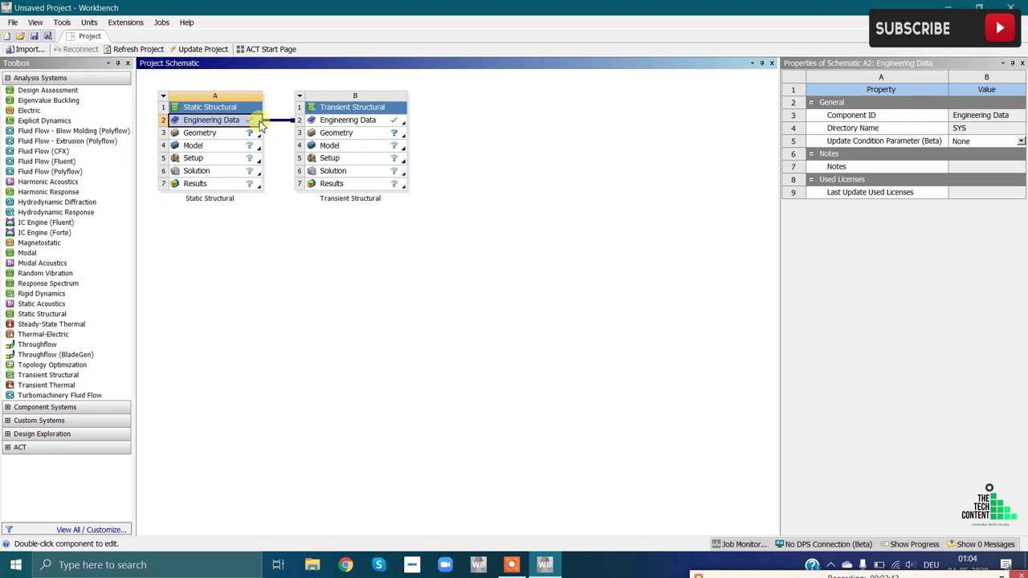
click(234, 134)
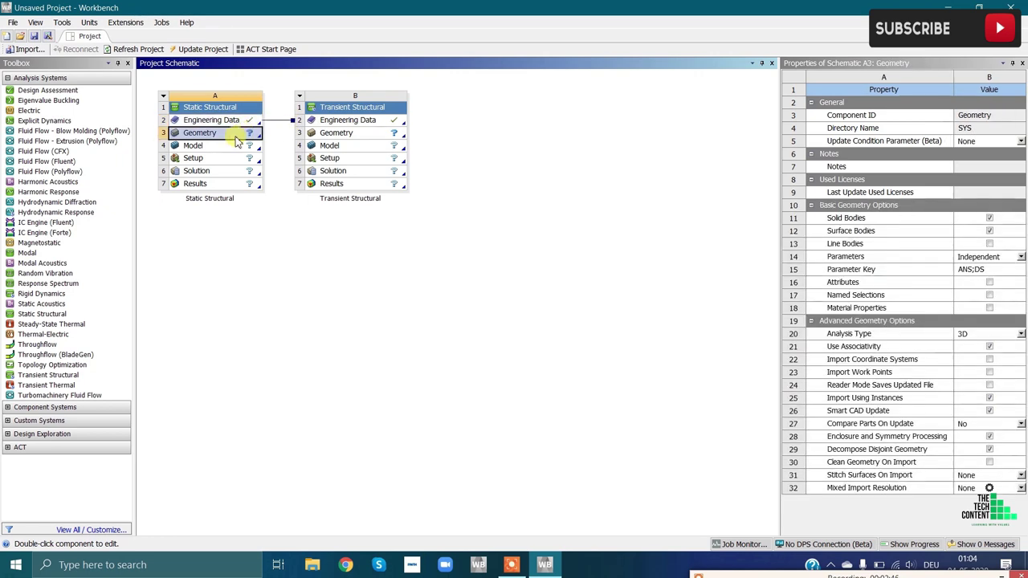
drag(235, 139, 326, 135)
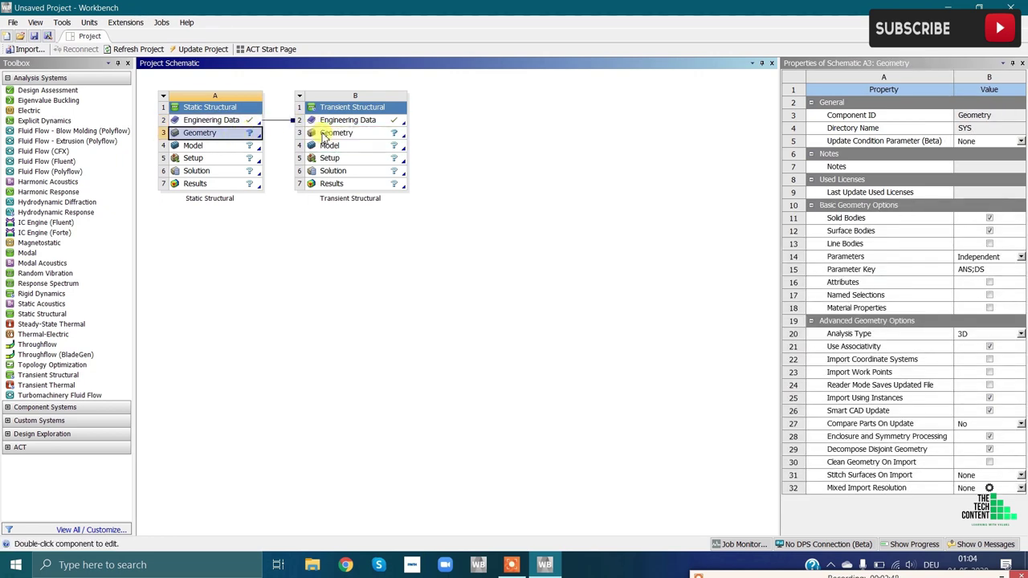
click(293, 189)
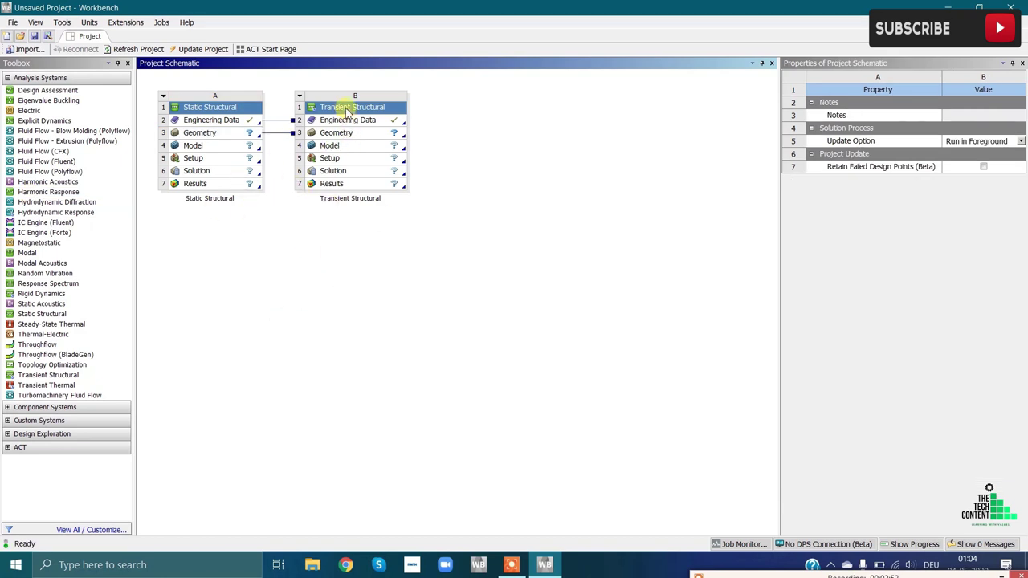
Delete the Transient Structural system from the project schematic
right_click(346, 111)
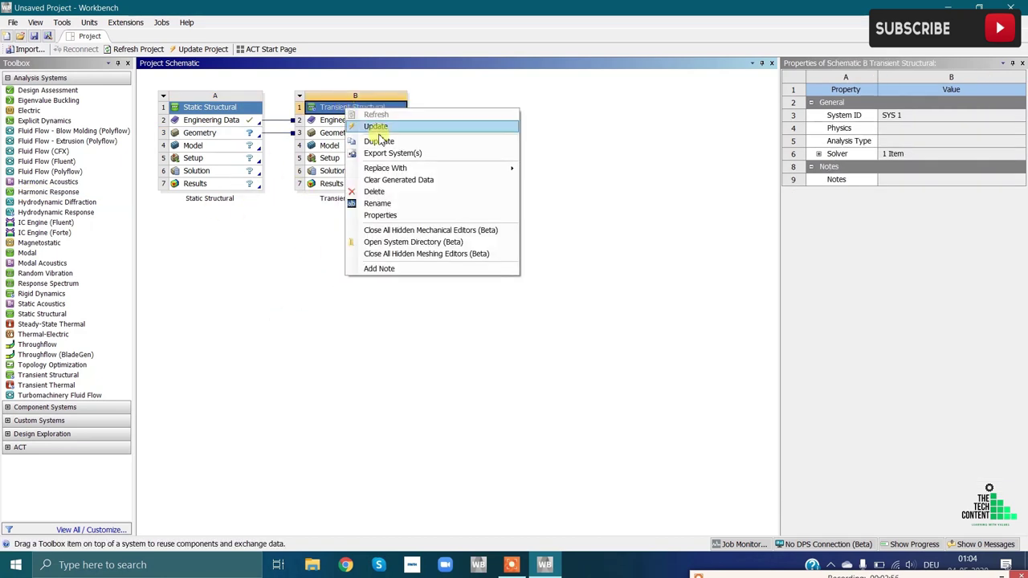
click(413, 195)
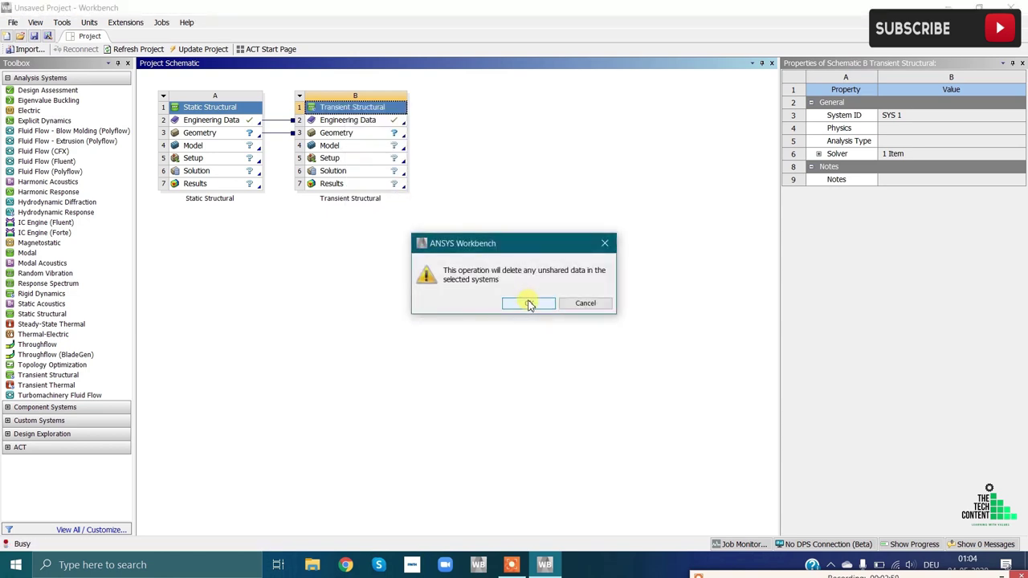
click(528, 303)
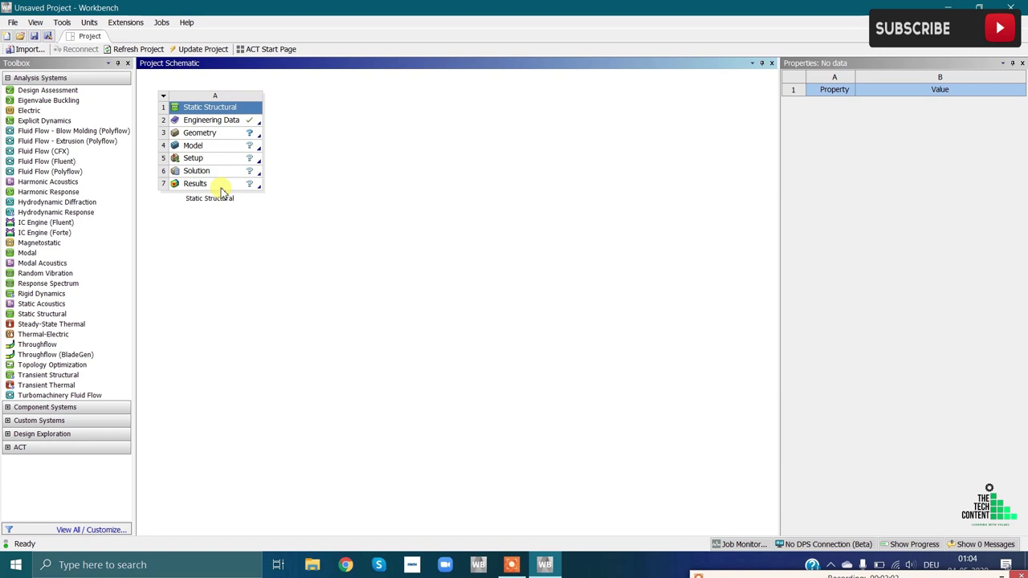
Open the Static Structural system's Engineering Data for editing
click(207, 120)
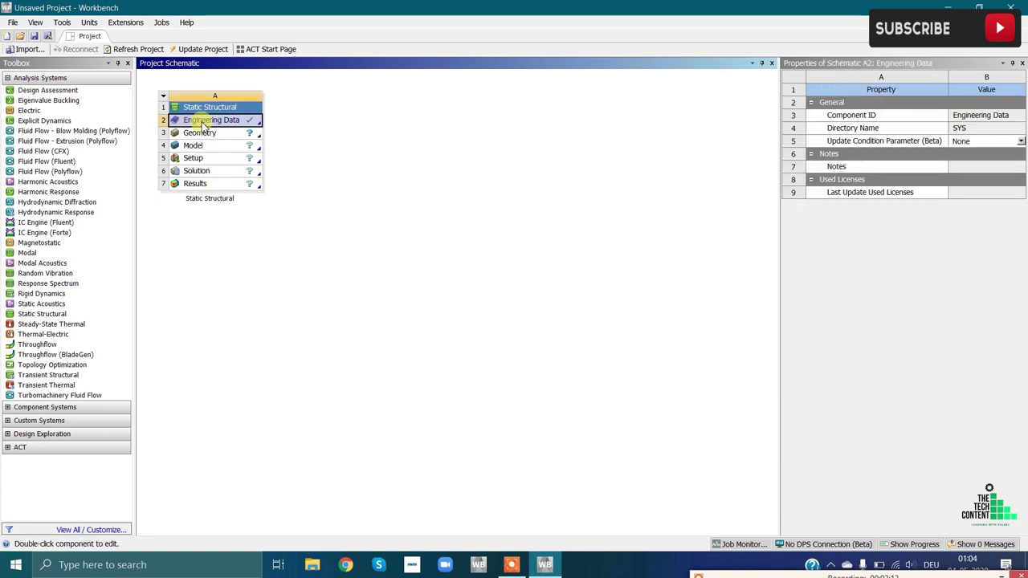
double_click(203, 120)
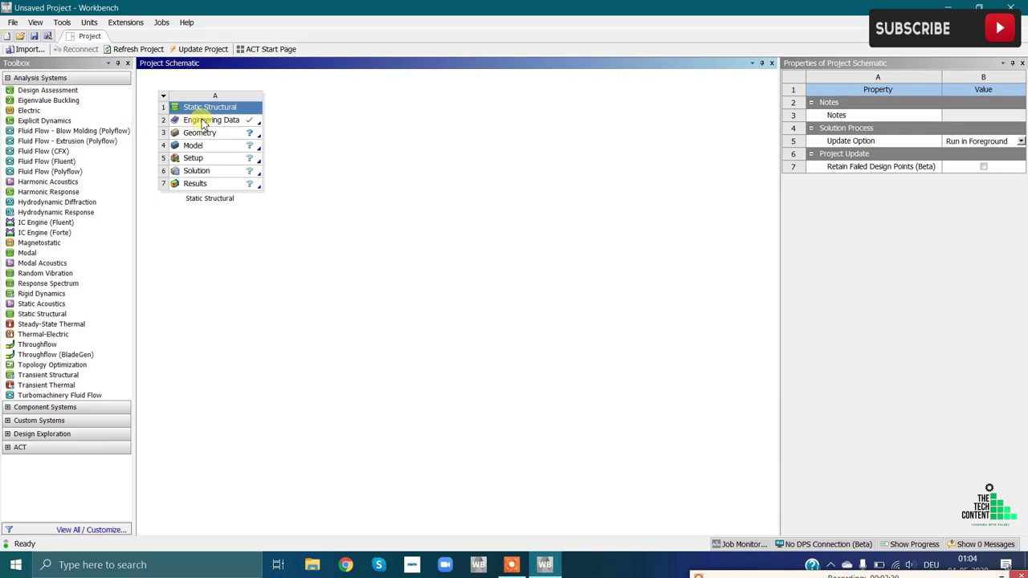
right_click(203, 121)
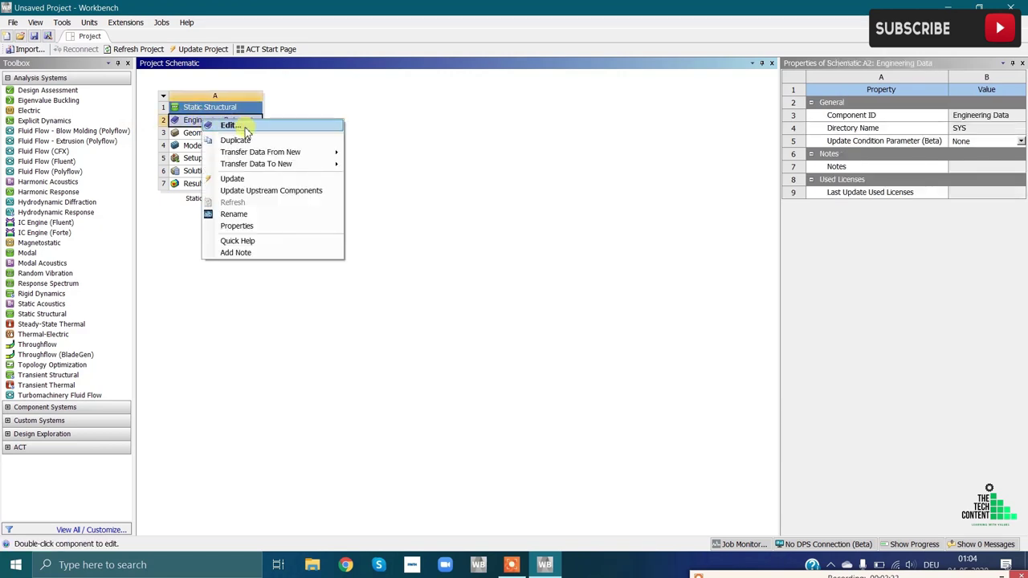
click(230, 126)
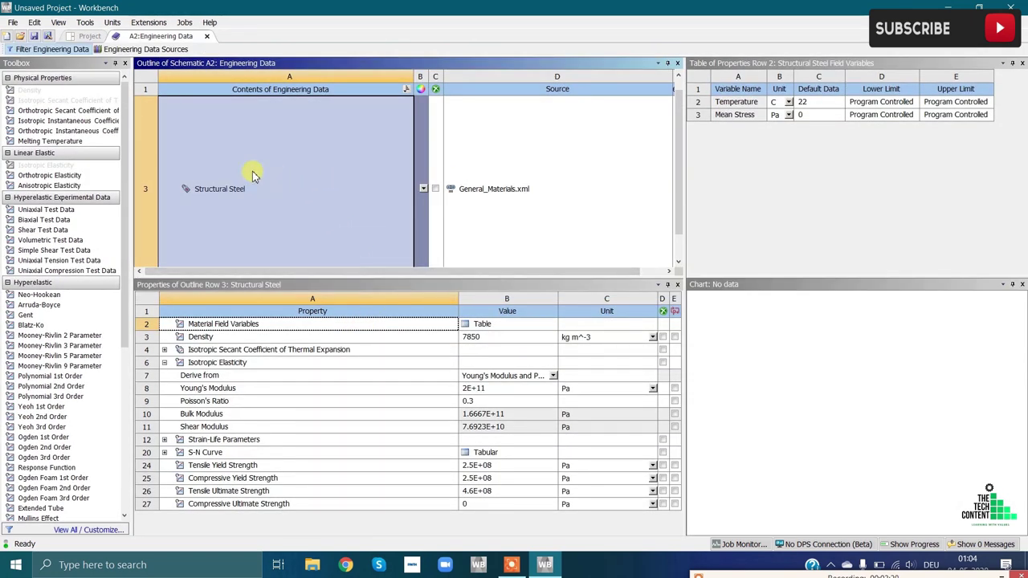
Create a new material named steel and add the Isotropic Elasticity property to it
scroll(326, 207, down, 1)
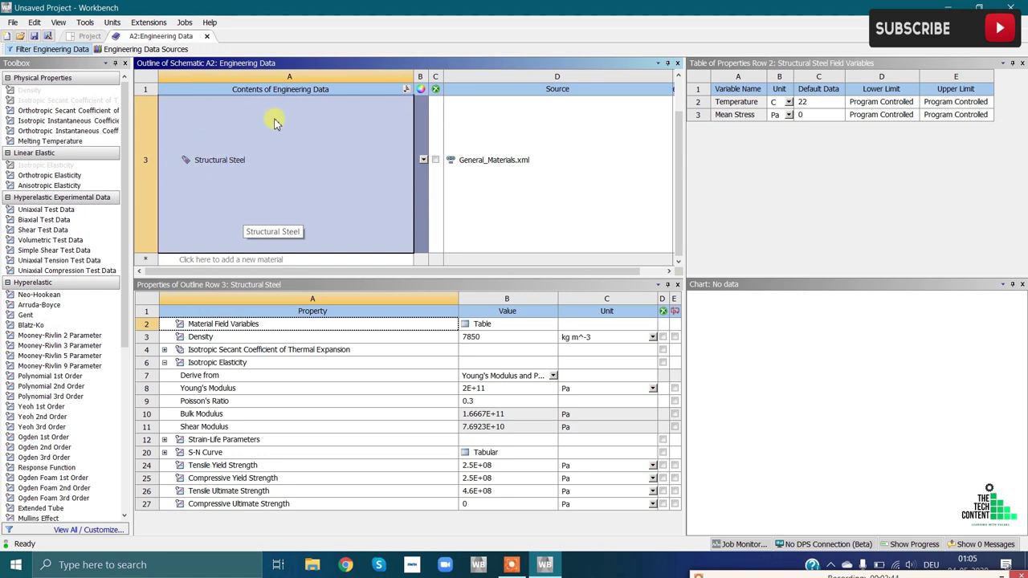
click(249, 260)
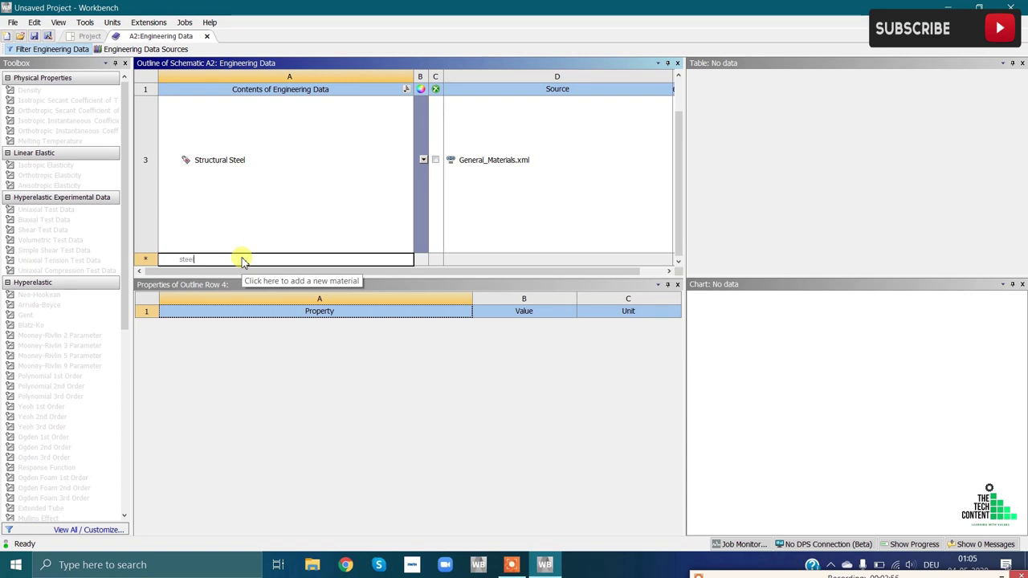
key(Return)
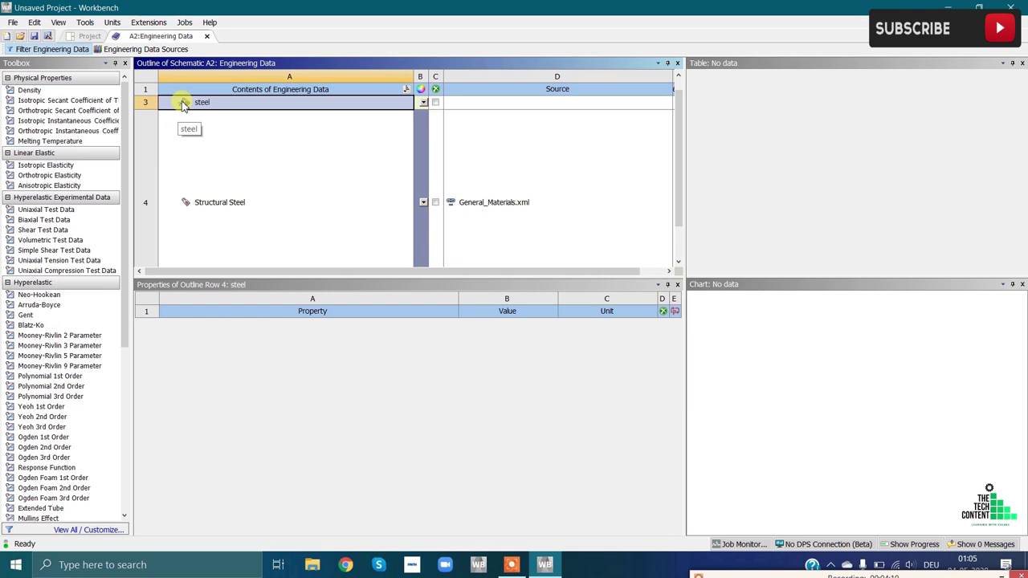
click(60, 167)
double_click(61, 167)
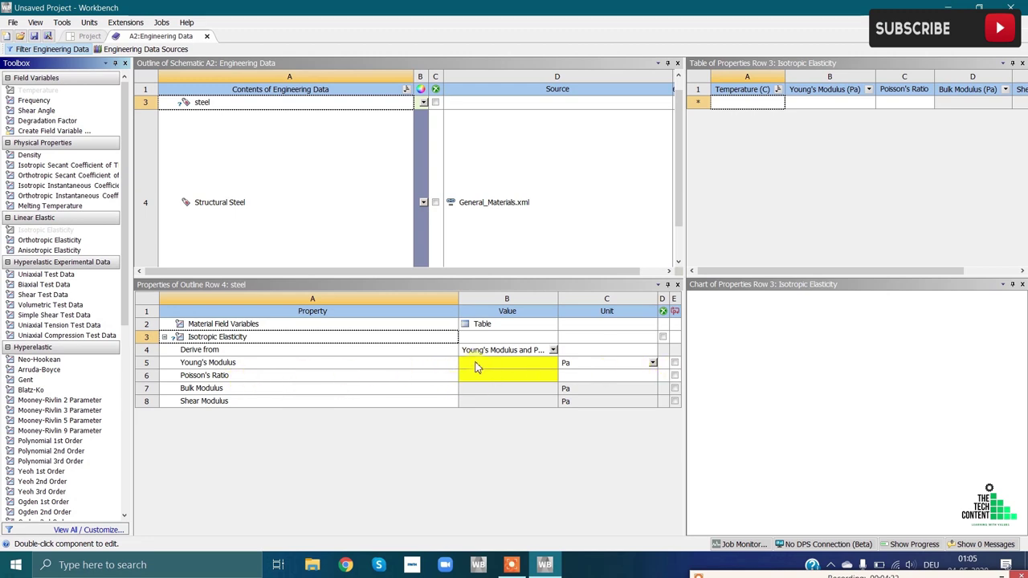
click(652, 363)
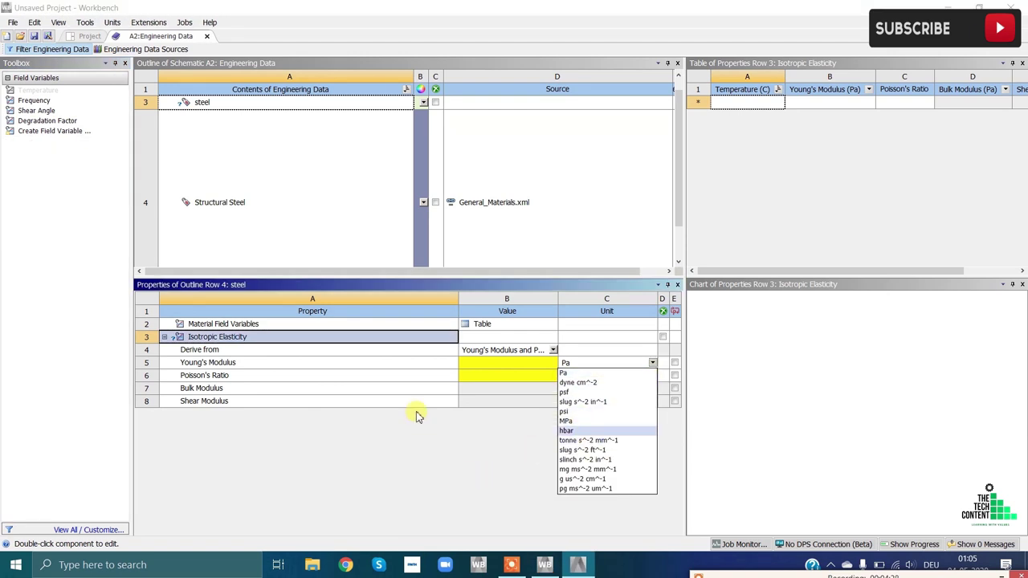
click(481, 375)
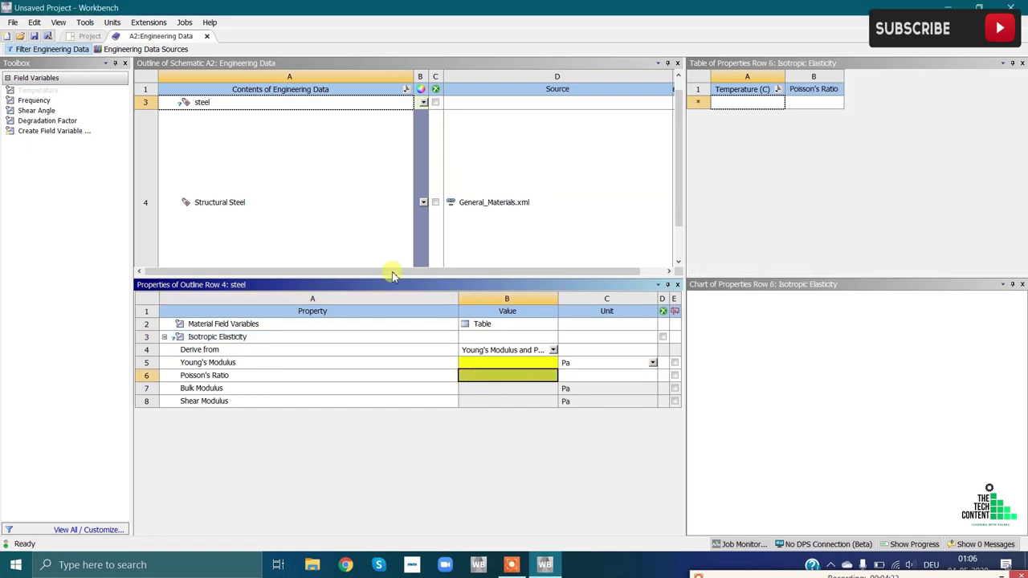
Delete the custom material steel and select Structural Steel in the engineering data
click(265, 193)
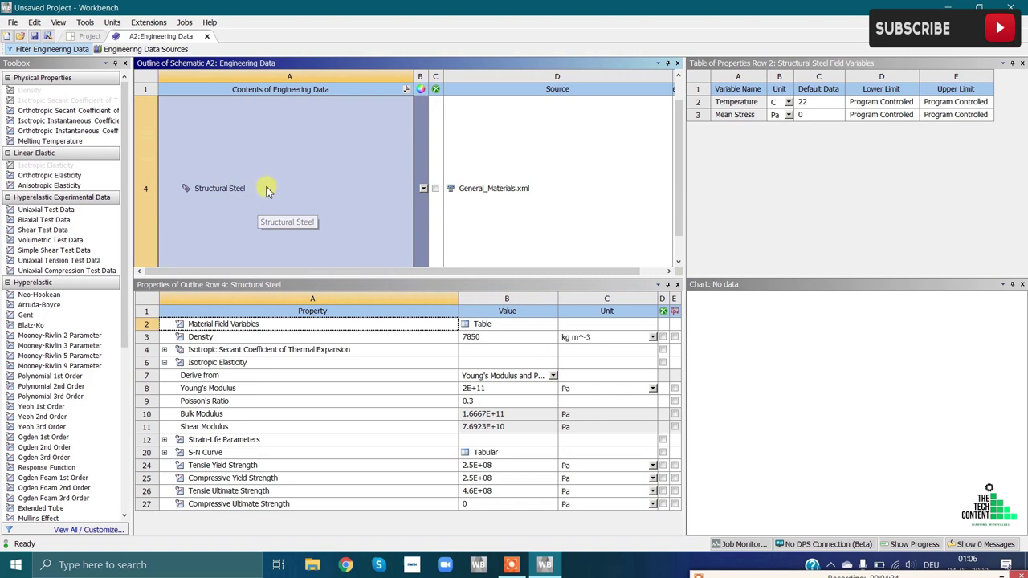
scroll(251, 227, down, 1)
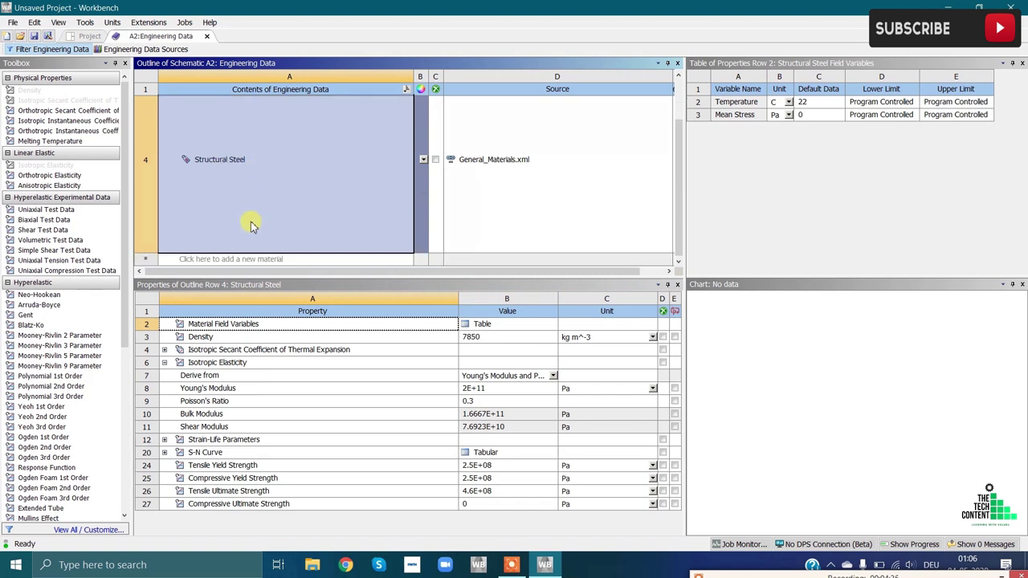
scroll(250, 225, up, 2)
click(250, 117)
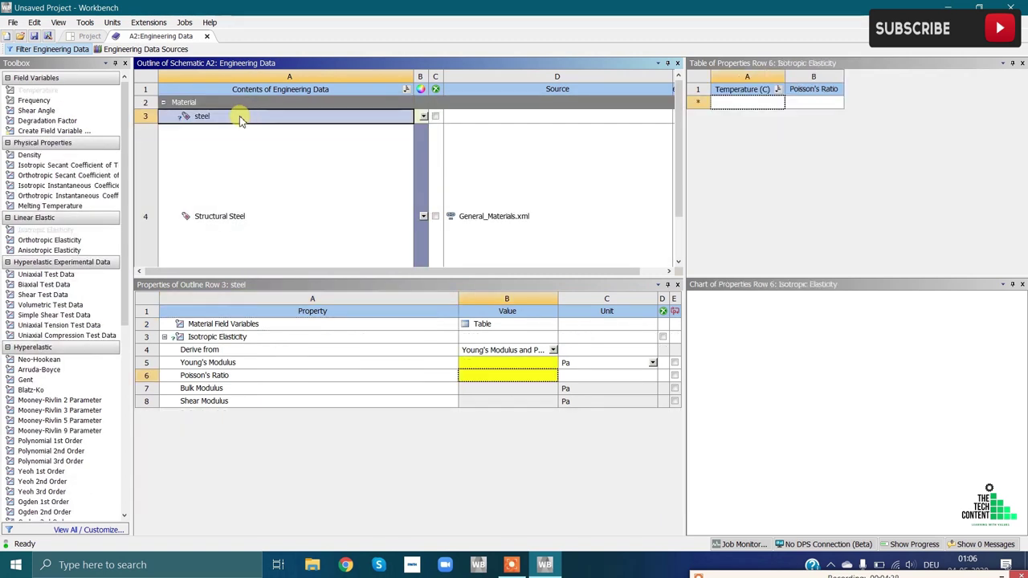
right_click(240, 118)
click(259, 162)
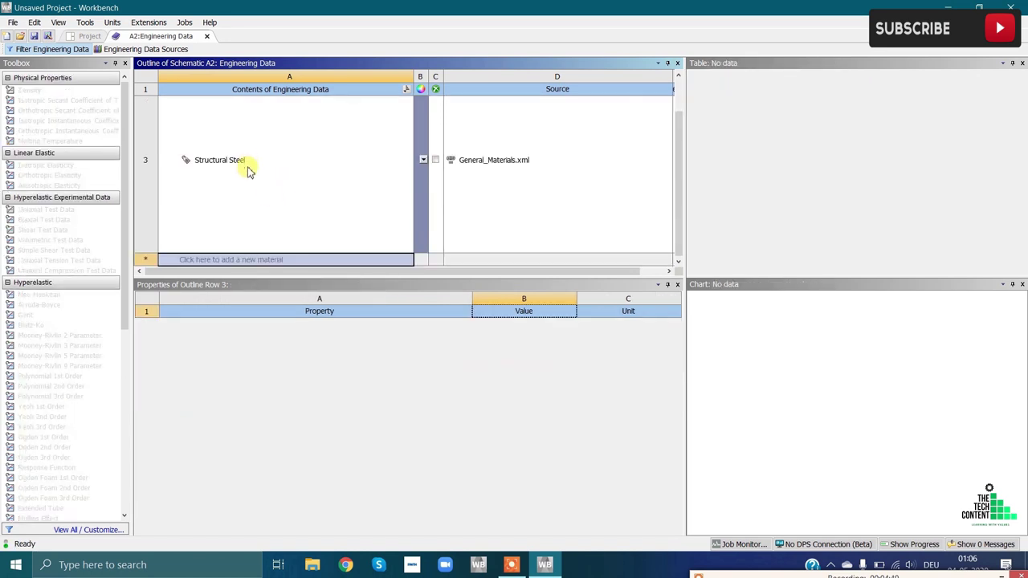
click(286, 193)
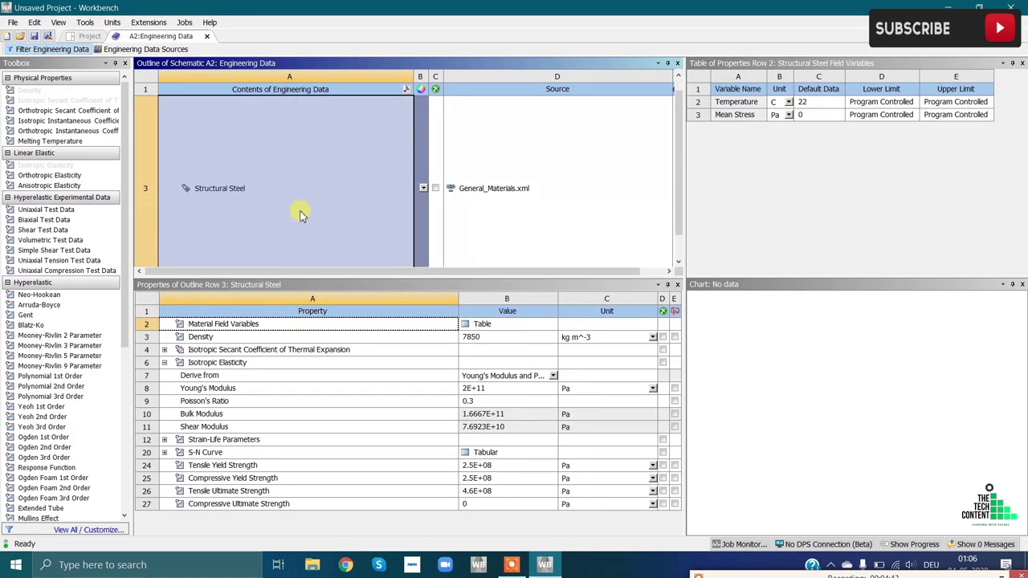
Return to the project schematic and import Wrench.stp from the LECTURE 01 folder as the Static Structural geometry
click(90, 37)
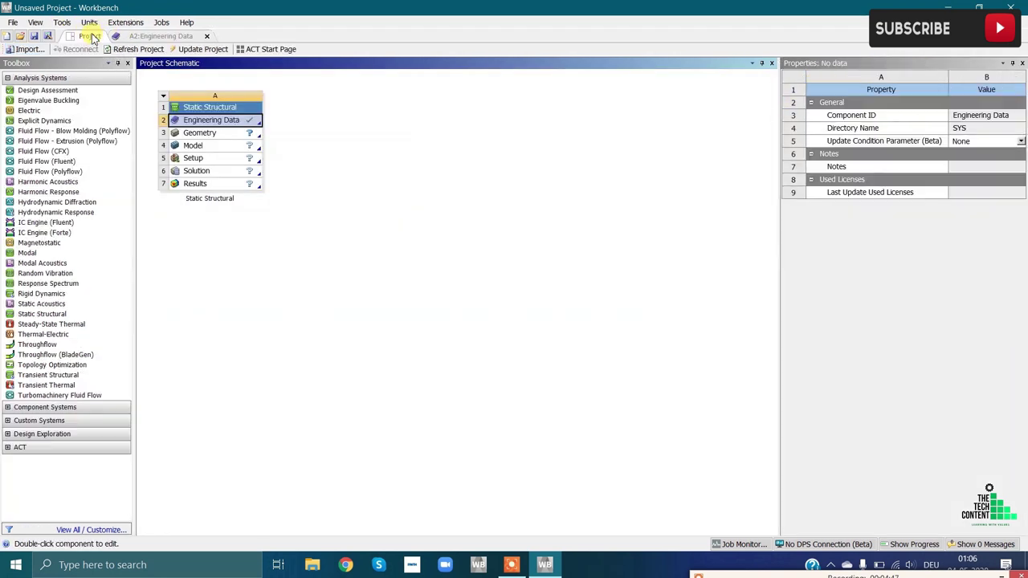
click(231, 135)
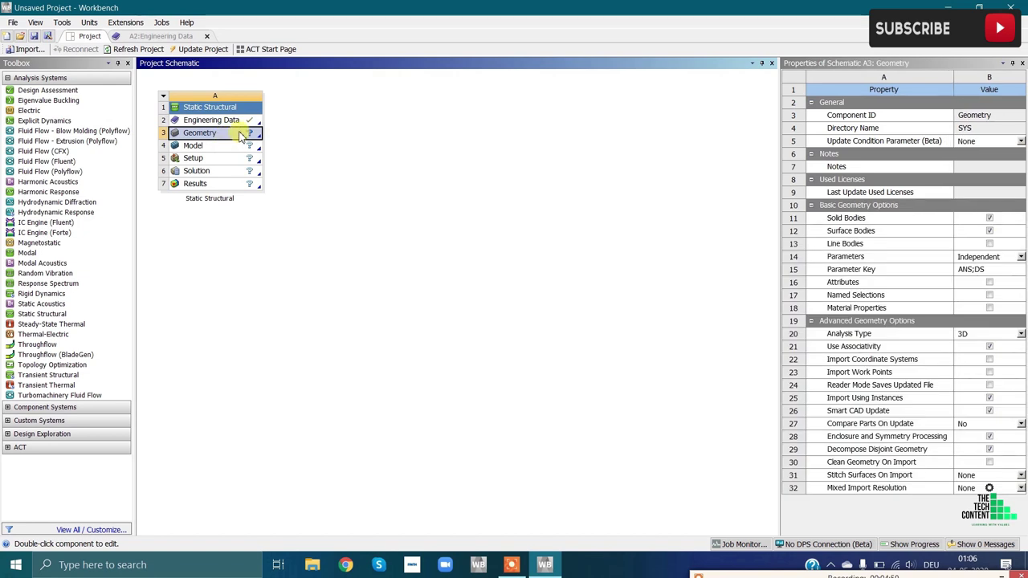
right_click(241, 136)
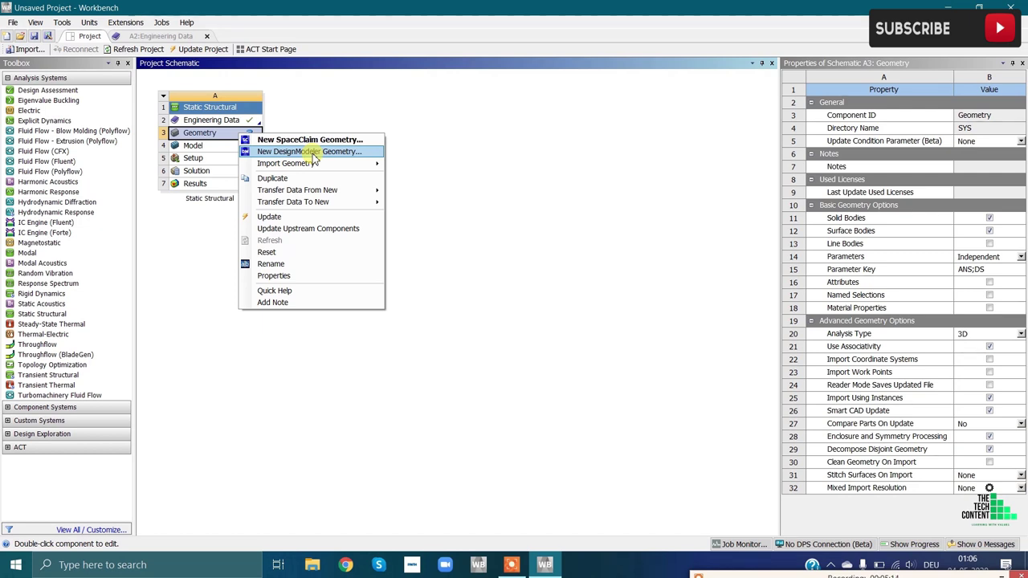
mouse_move(336, 165)
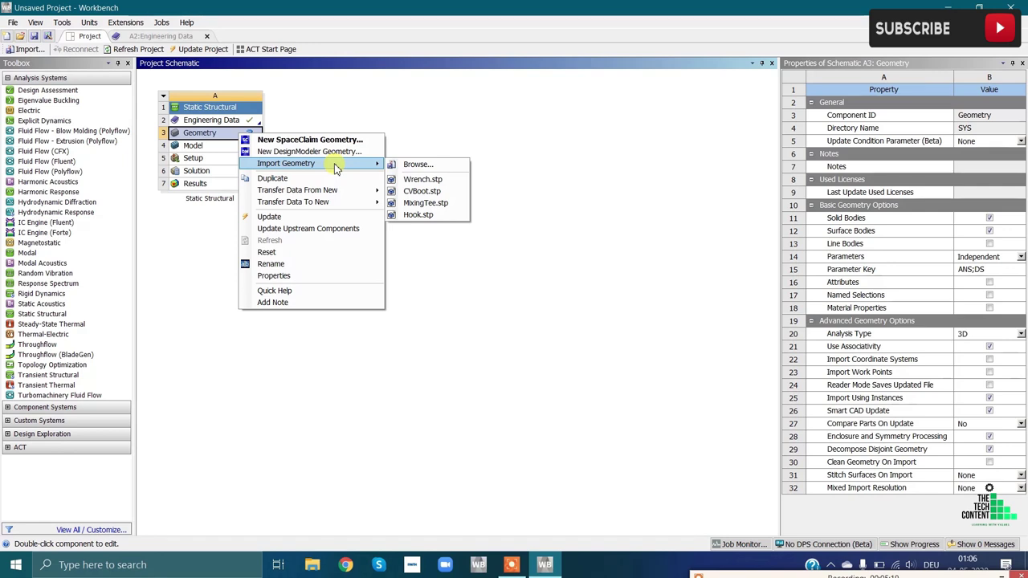
click(415, 164)
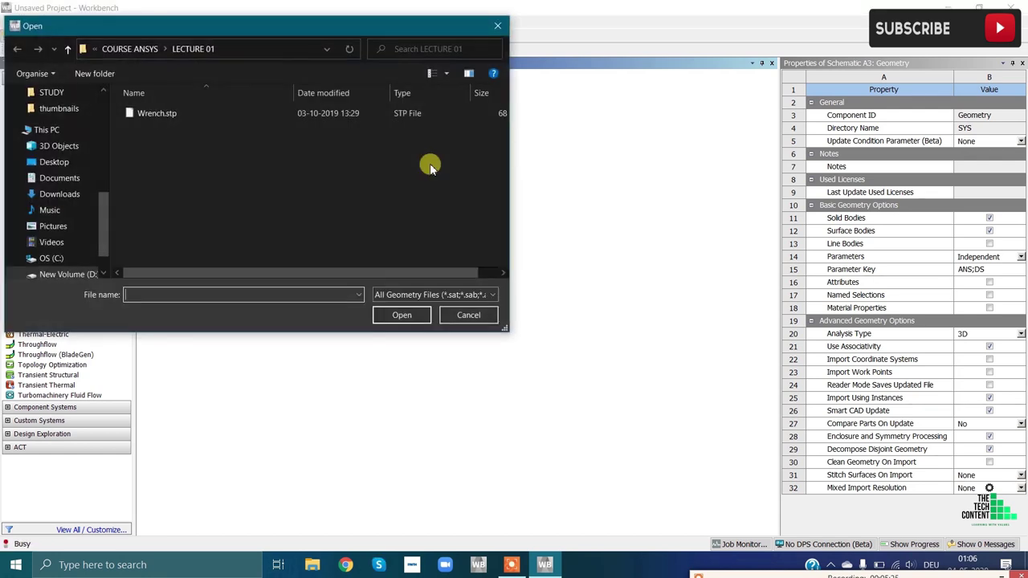
click(211, 118)
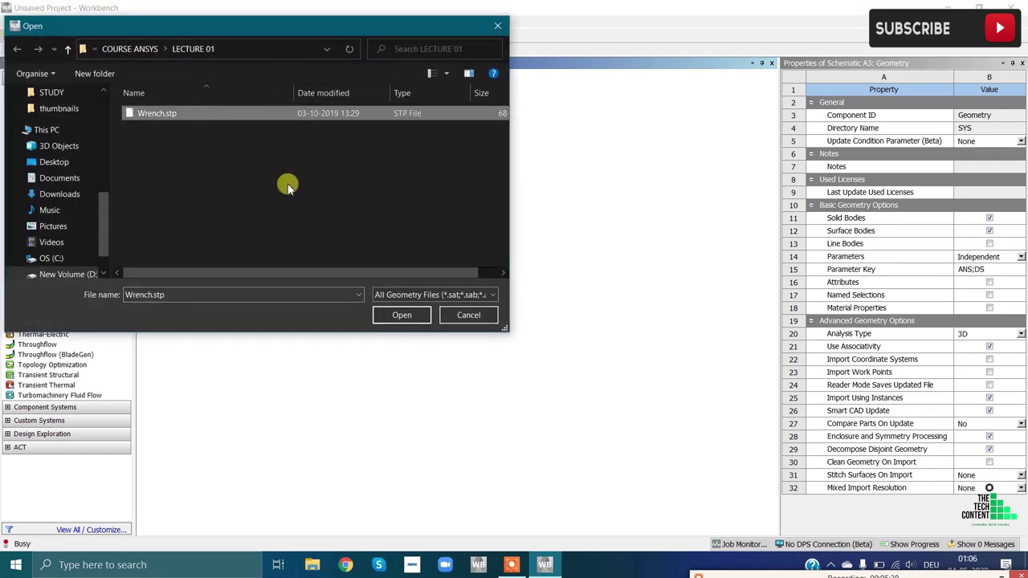
click(401, 315)
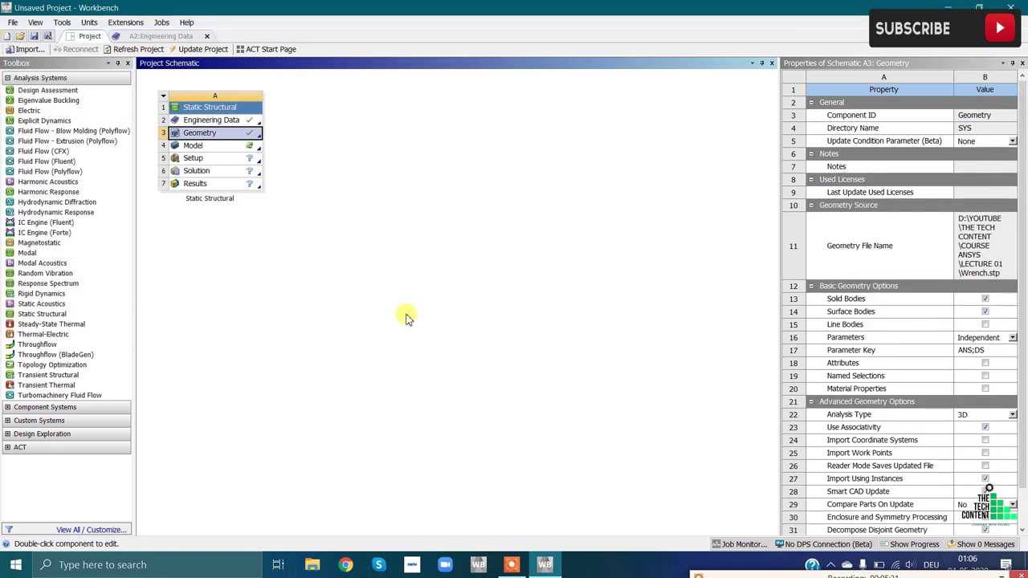
Open the Static Structural system's Model for editing in Mechanical
click(238, 149)
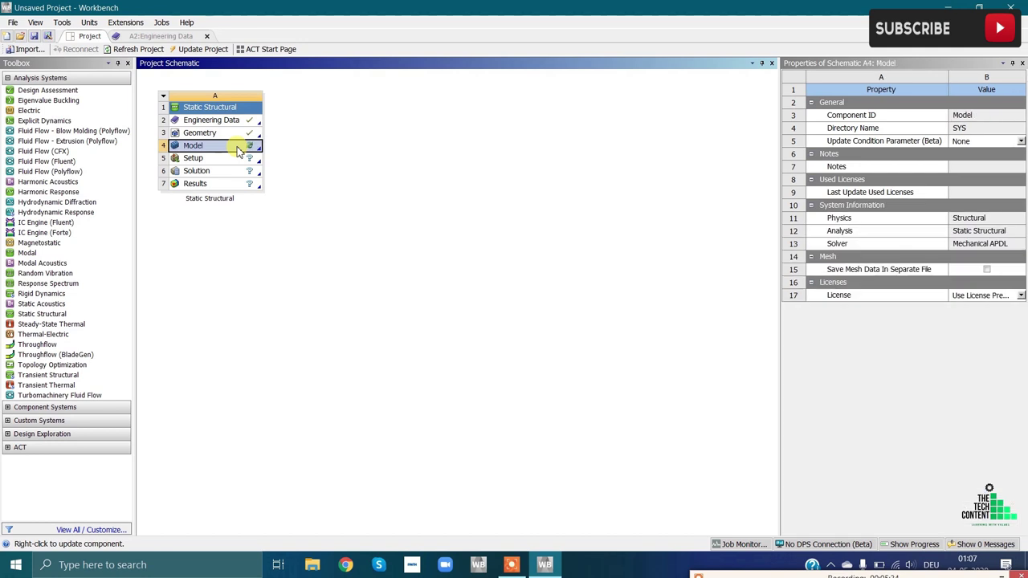
right_click(236, 146)
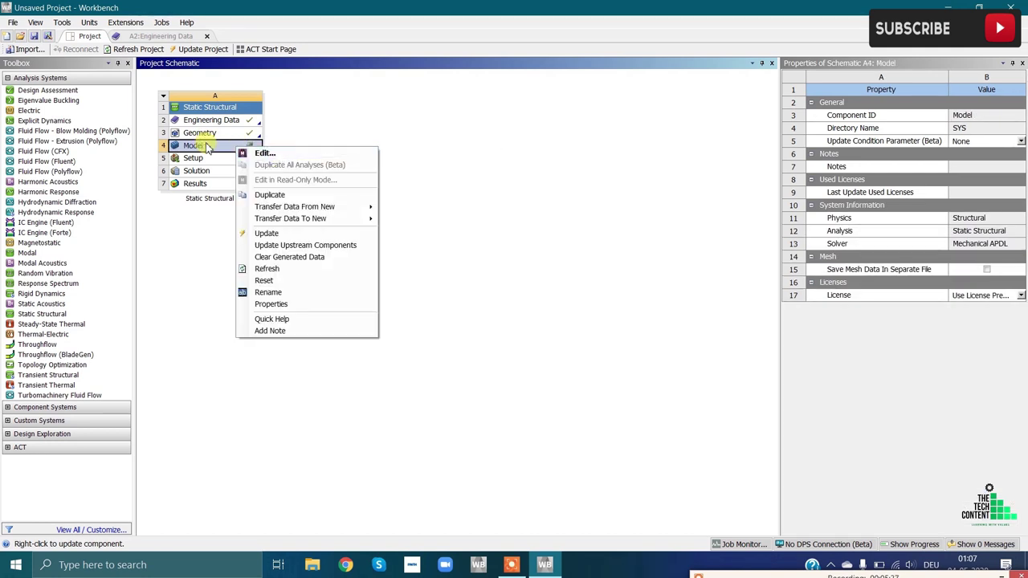
click(265, 154)
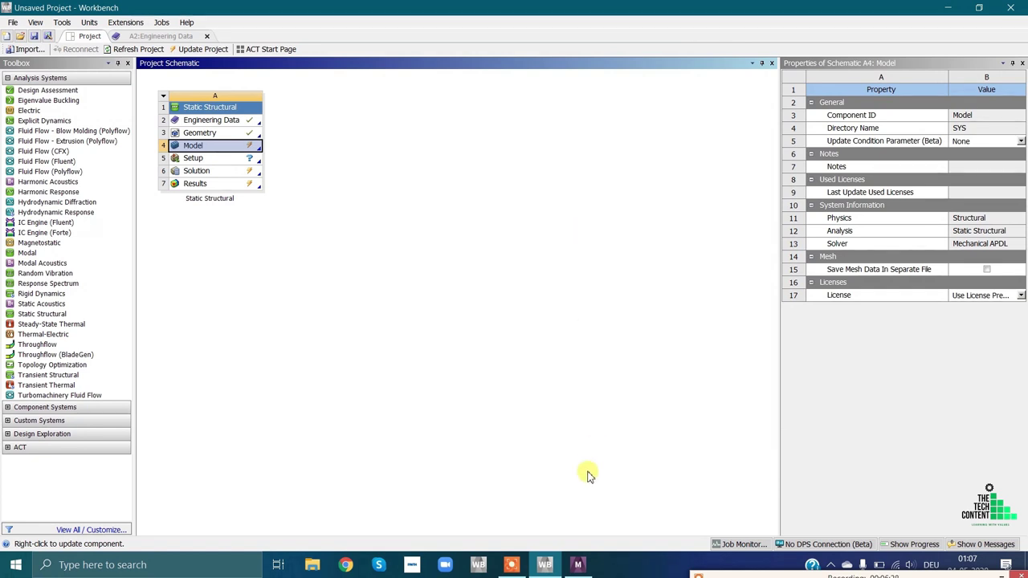
Switch to the Mechanical window and examine the imported wrench geometry from several angles
click(578, 565)
mouse_move(642, 351)
middle_down()
mouse_move(725, 262)
mouse_move(725, 313)
middle_up()
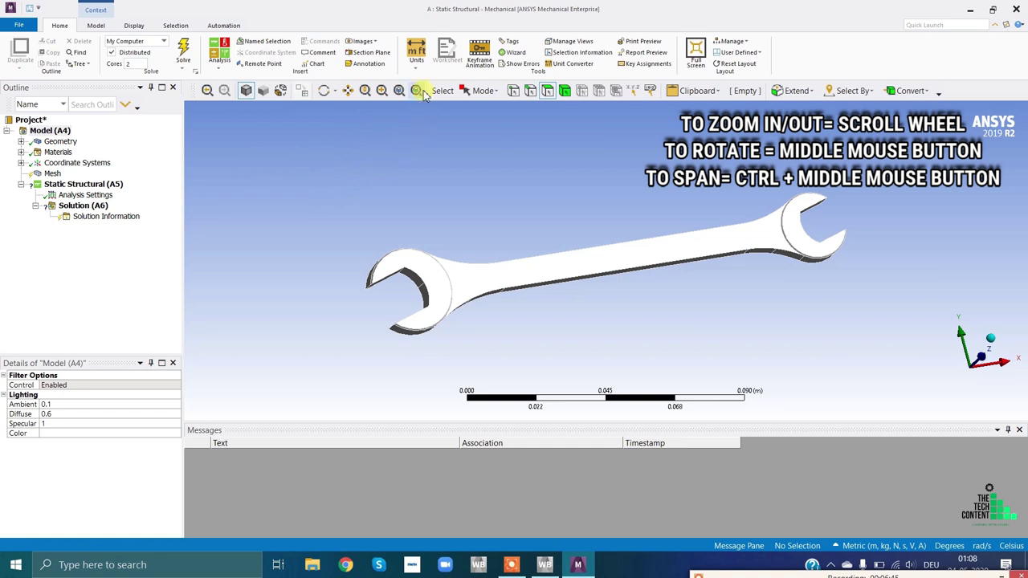
click(417, 64)
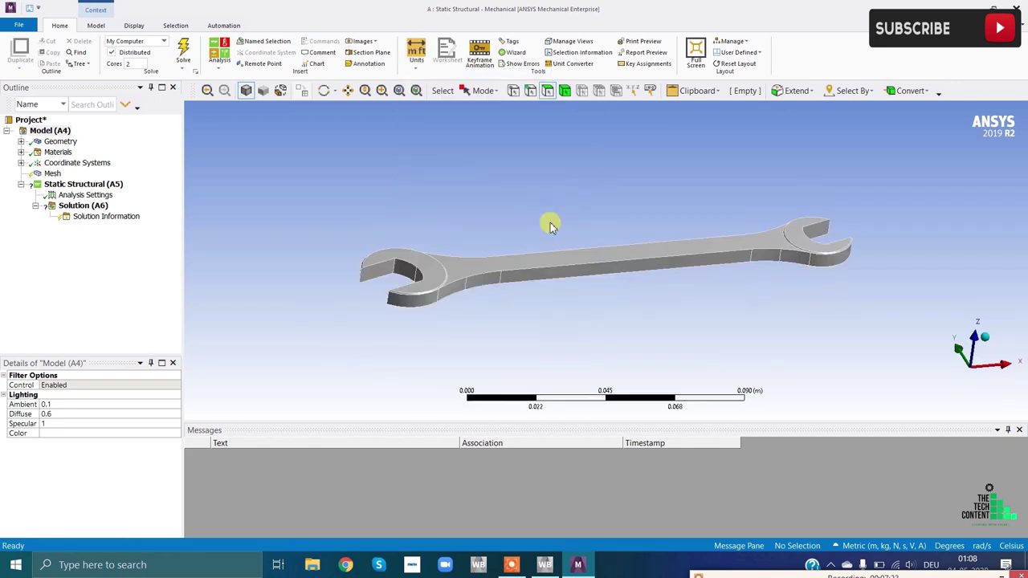
middle_drag(625, 294, 417, 293)
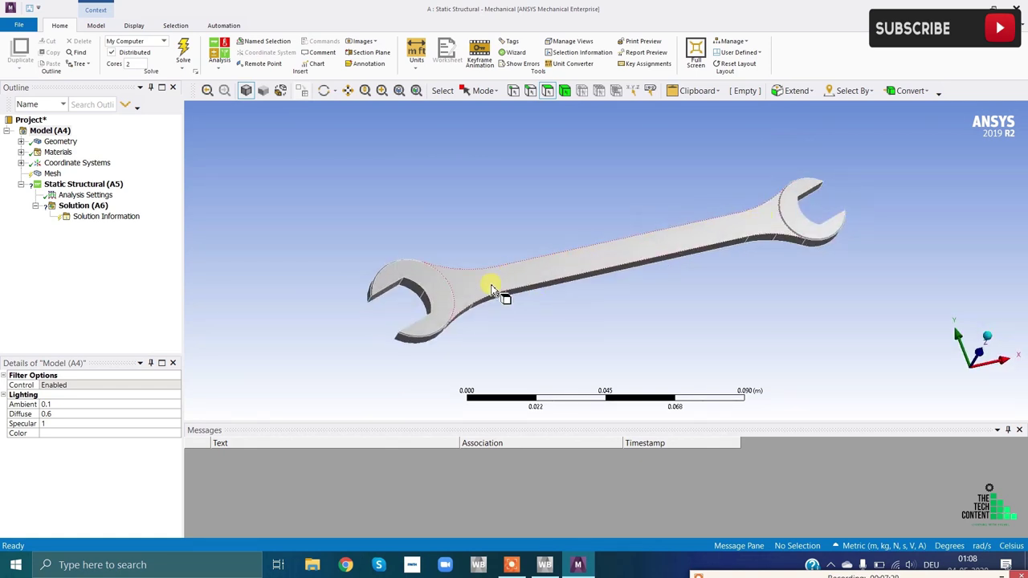
middle_drag(407, 336, 577, 241)
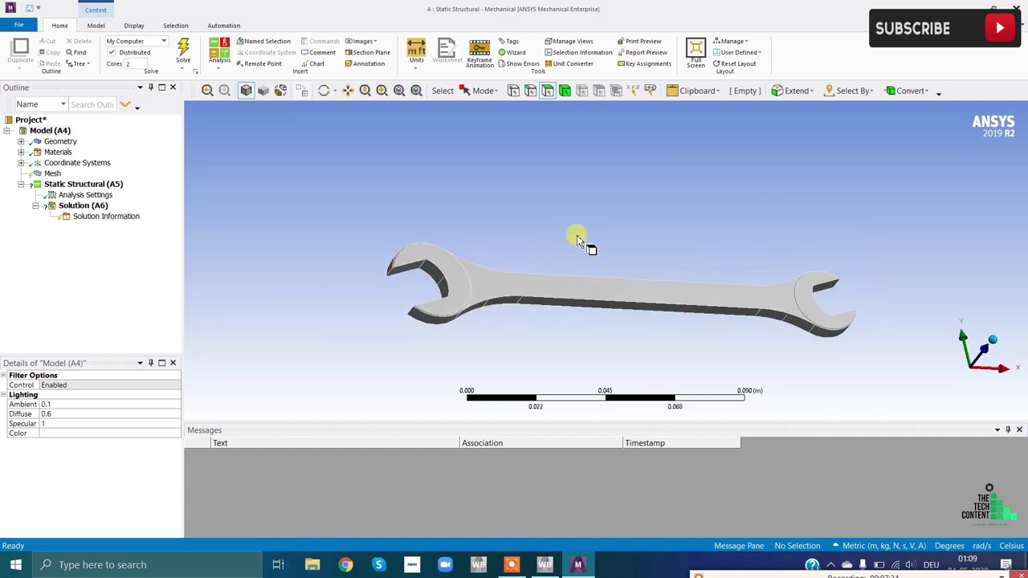
Generate the mesh for the wrench with the default mesh settings
click(51, 174)
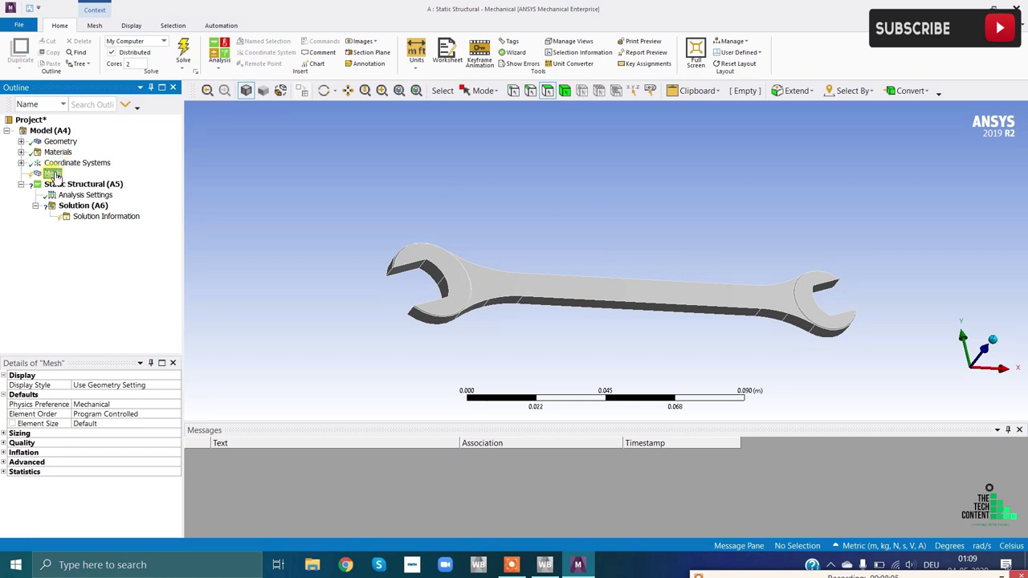
right_click(53, 175)
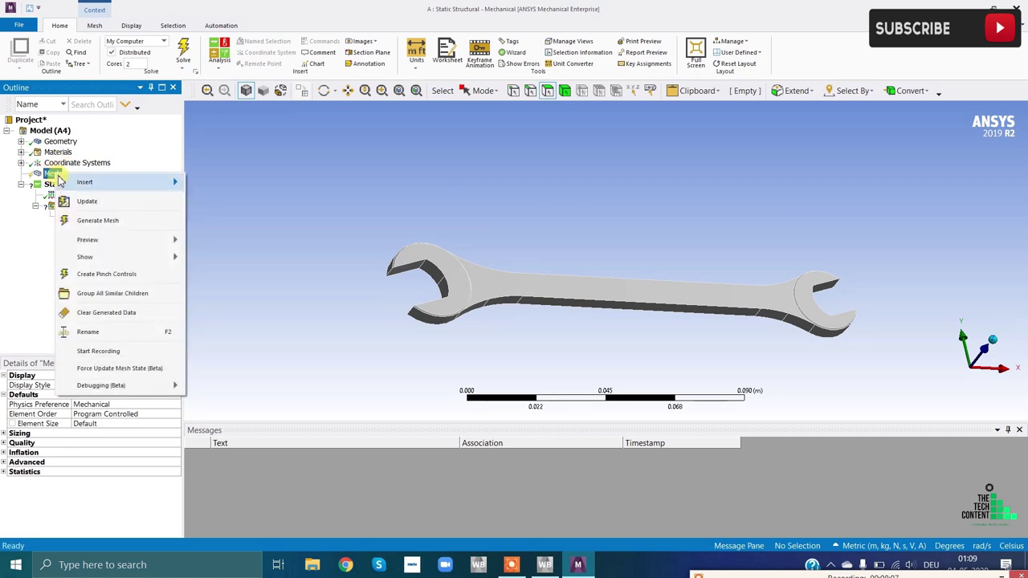
click(118, 222)
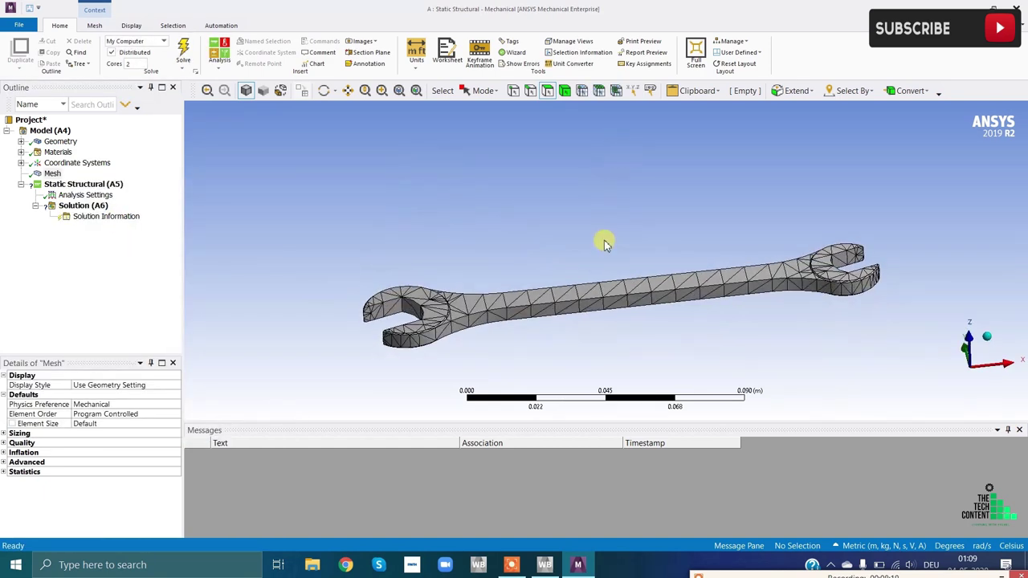
Examine the generated mesh along the wrench's handle and both jaws from different angles and distances
mouse_move(427, 213)
middle_down()
mouse_move(490, 168)
mouse_move(624, 319)
mouse_move(603, 356)
mouse_move(457, 239)
mouse_move(489, 230)
mouse_move(415, 202)
middle_up()
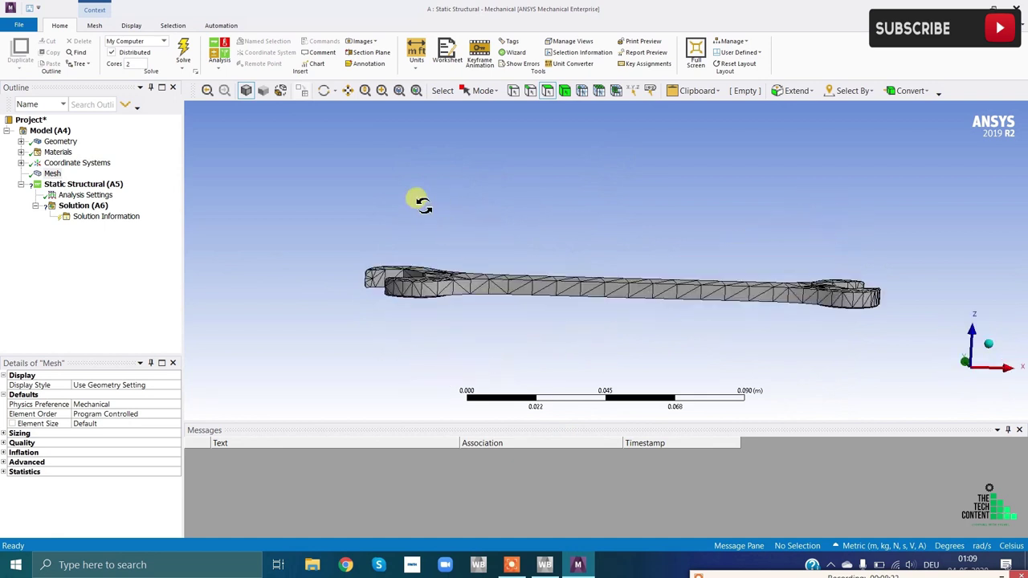
mouse_move(649, 209)
middle_down()
mouse_move(653, 252)
mouse_move(458, 243)
mouse_move(560, 167)
mouse_move(426, 203)
mouse_move(492, 334)
mouse_move(560, 261)
mouse_move(479, 278)
mouse_move(522, 262)
mouse_move(513, 249)
mouse_move(534, 239)
mouse_move(477, 194)
middle_up()
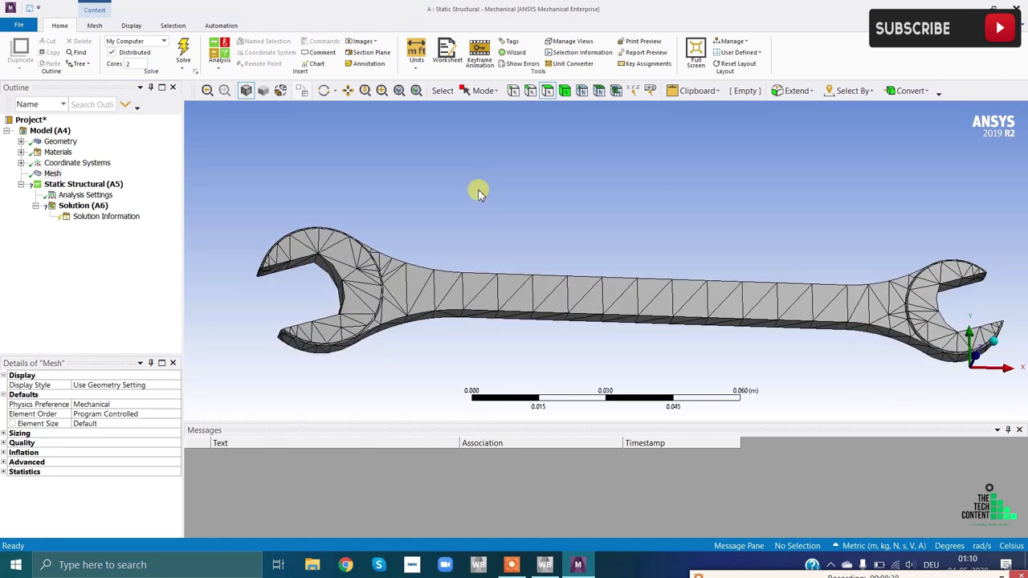
middle_drag(445, 230, 683, 293)
middle_drag(777, 195, 734, 201)
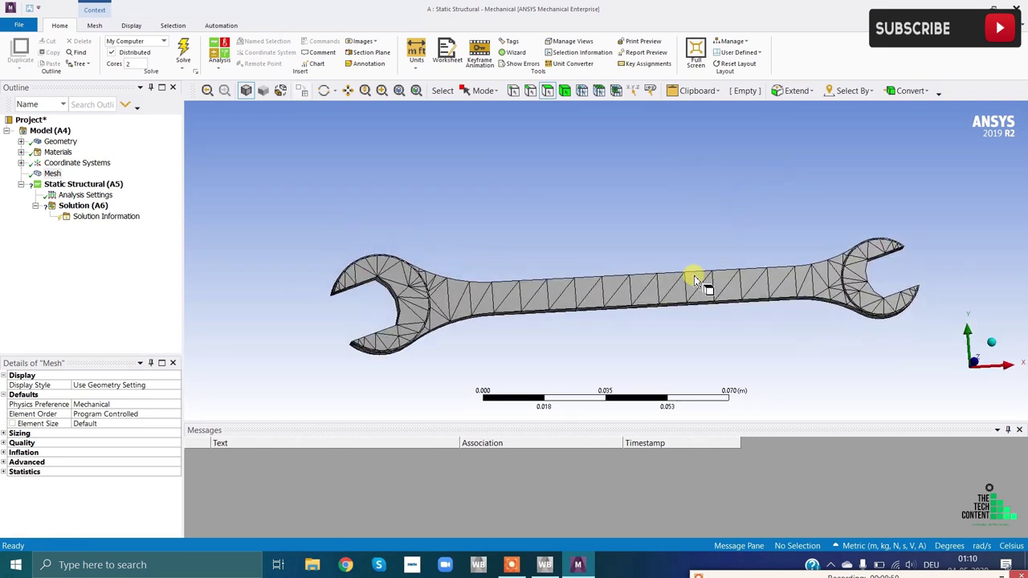
middle_drag(555, 222, 571, 191)
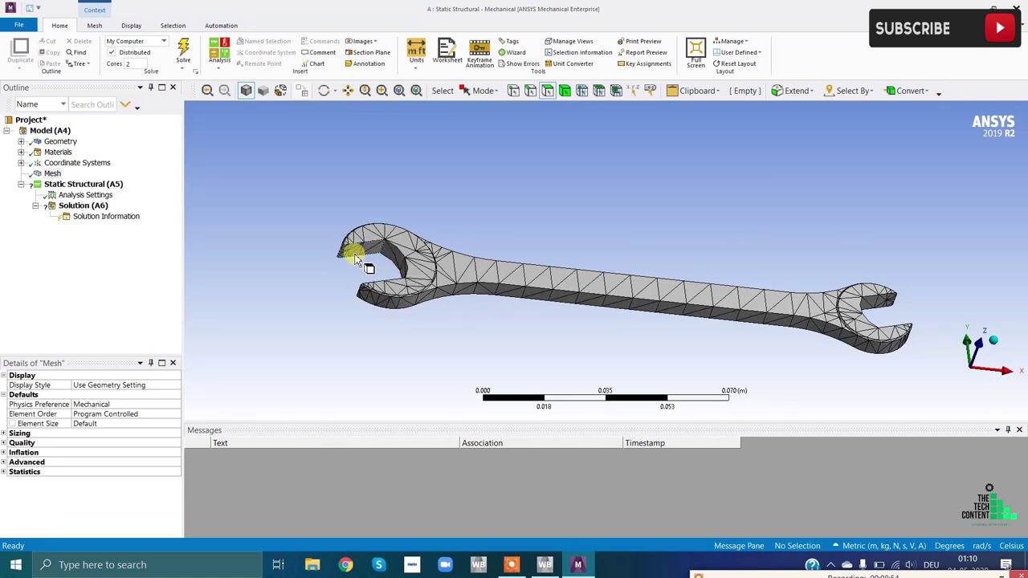
mouse_move(408, 277)
middle_down()
mouse_move(430, 310)
mouse_move(378, 282)
mouse_move(395, 305)
mouse_move(504, 264)
mouse_move(534, 155)
mouse_move(488, 177)
mouse_move(679, 213)
mouse_move(594, 235)
middle_up()
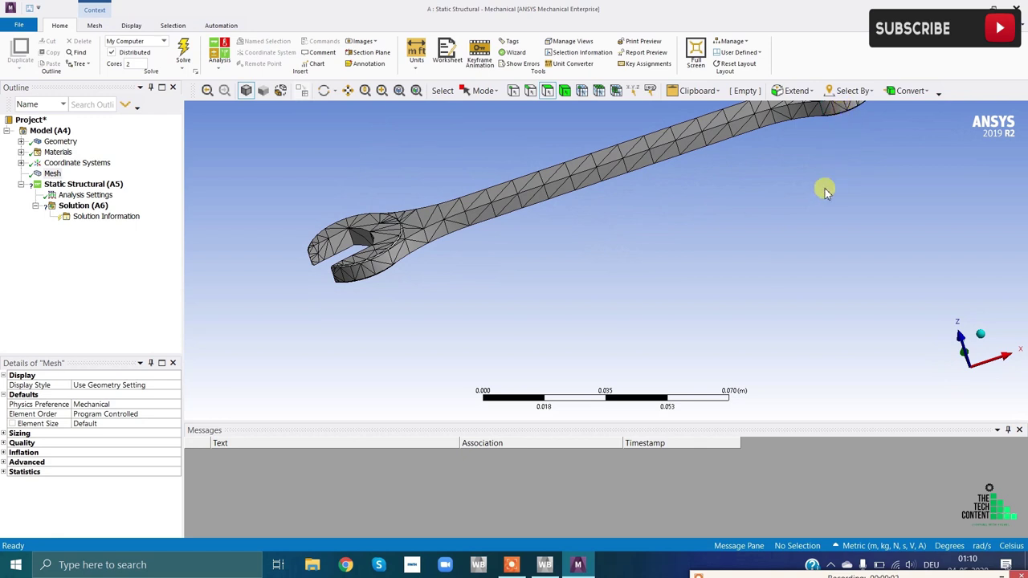
middle_drag(788, 207, 519, 179)
middle_drag(789, 237, 386, 255)
middle_drag(670, 220, 683, 276)
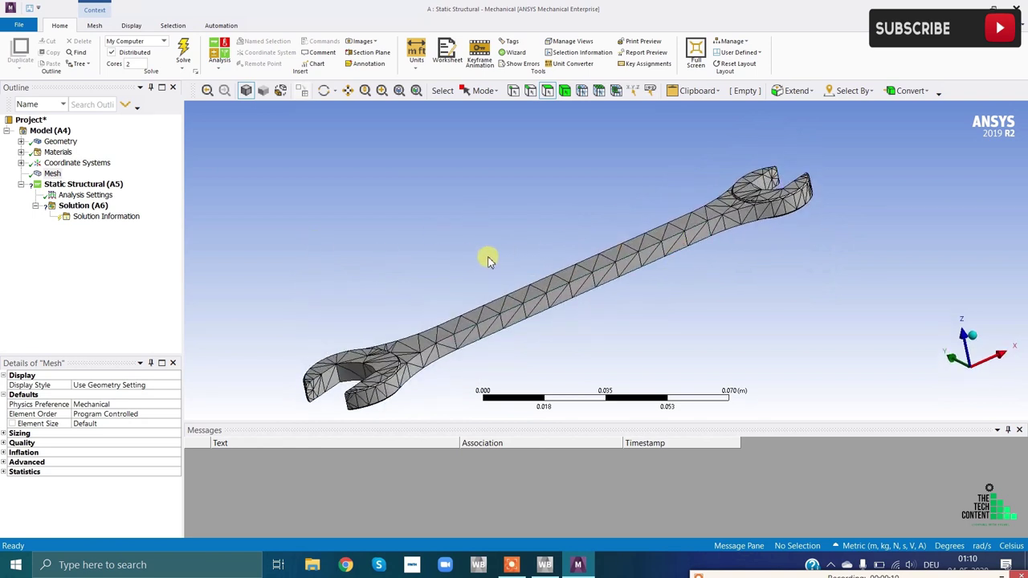
middle_drag(483, 259, 444, 235)
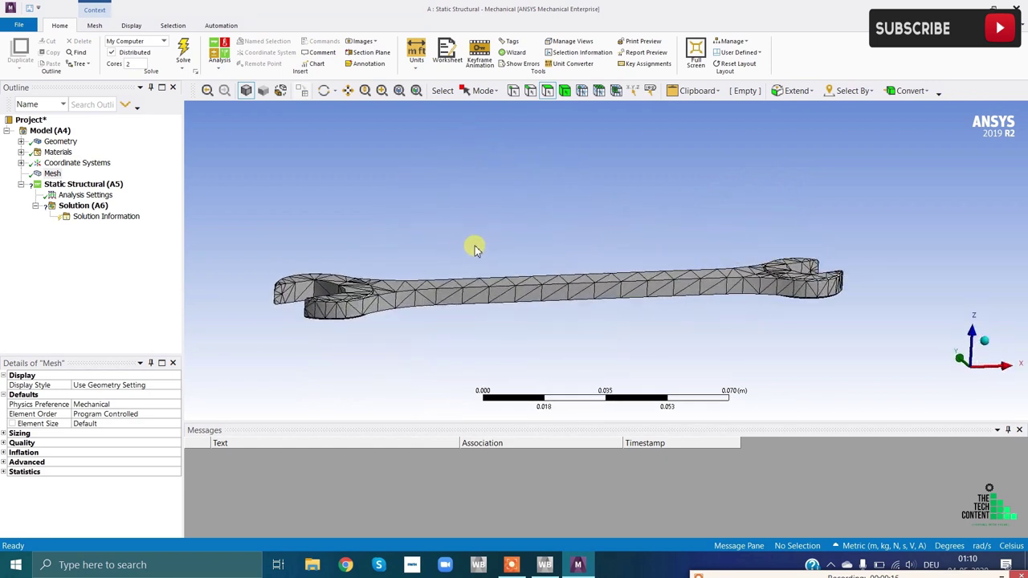
middle_drag(469, 243, 535, 304)
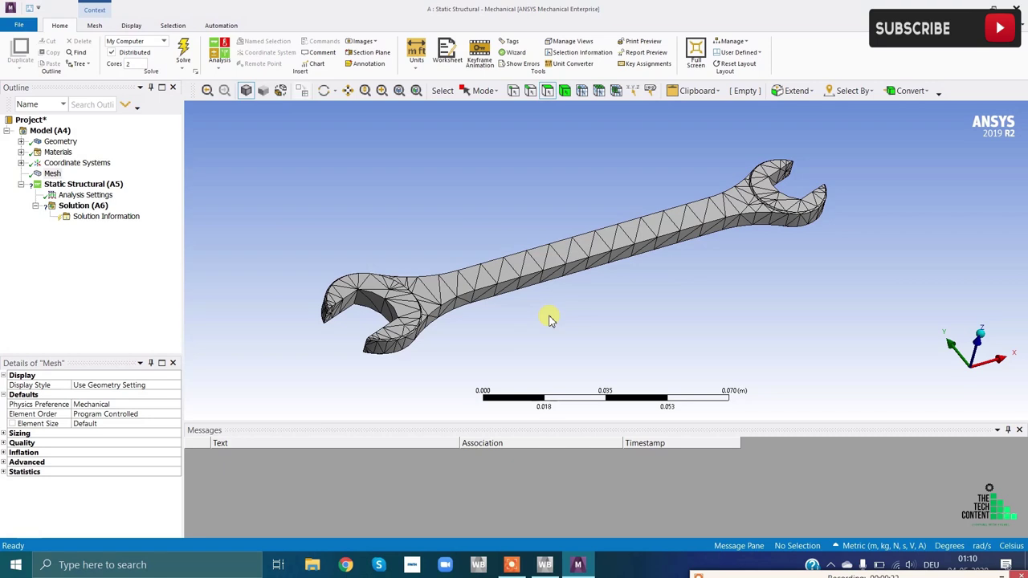
scroll(550, 319, up, 2)
scroll(550, 319, down, 2)
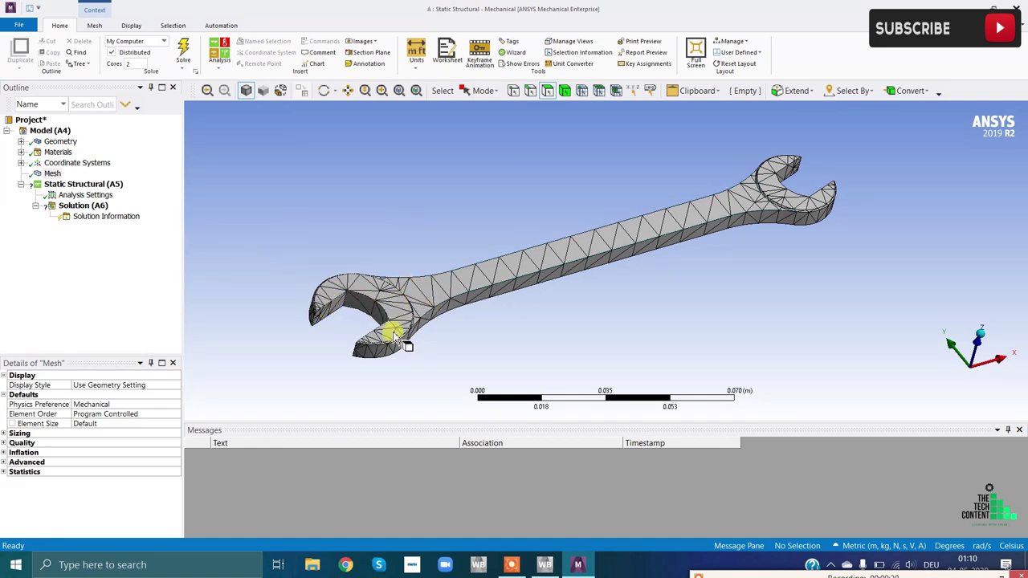
Insert a Fixed Support into the Static Structural analysis
click(78, 186)
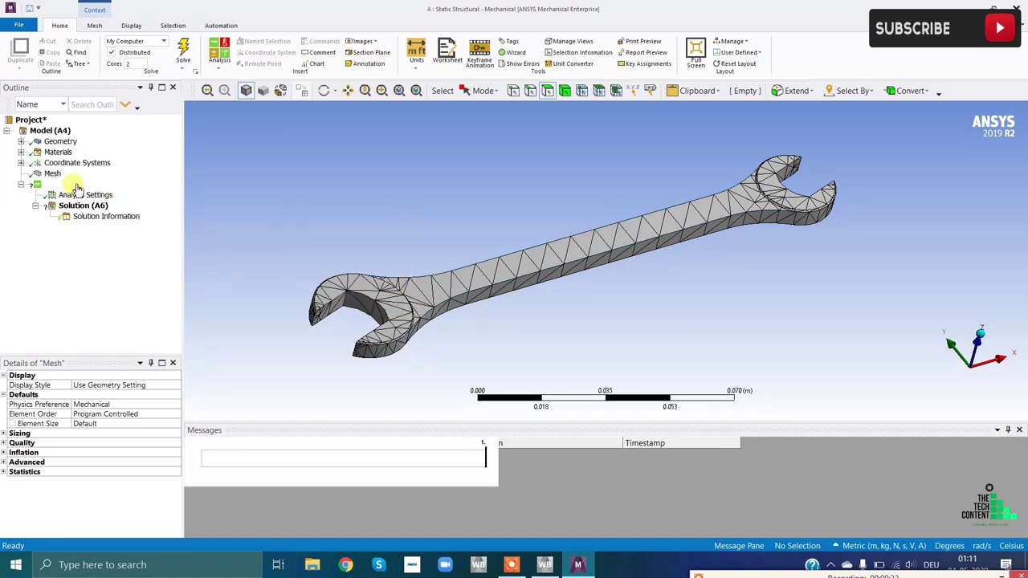
right_click(78, 187)
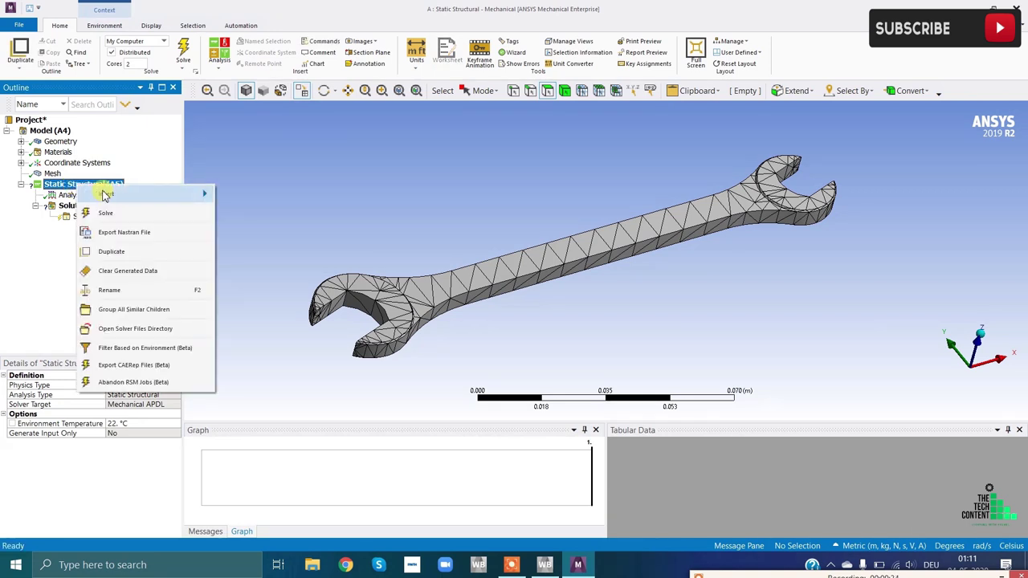
mouse_move(125, 197)
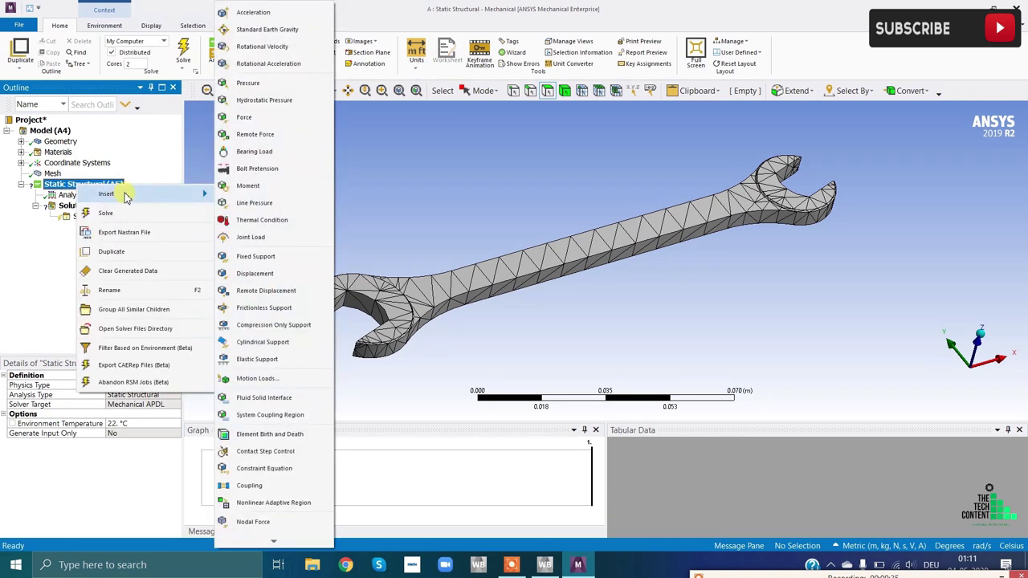
click(264, 257)
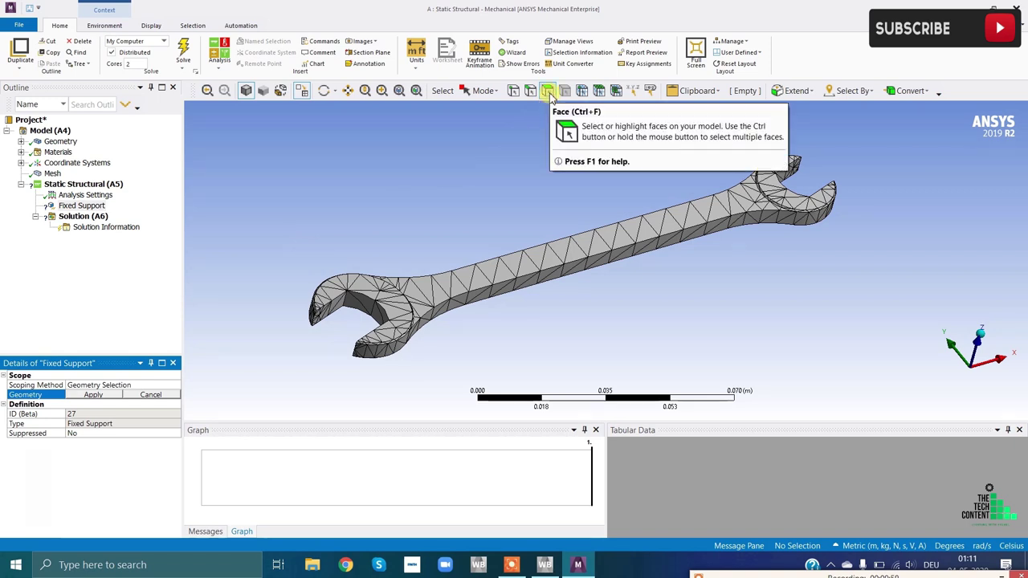
Scope the Fixed Support to the four inner faces of the wrench's larger jaw, using face selection
click(546, 92)
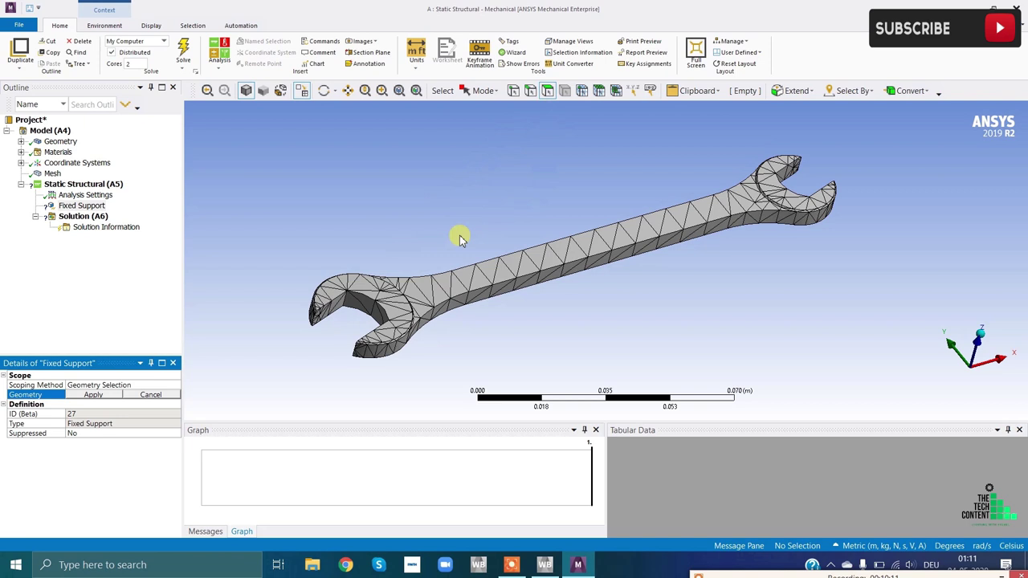
click(324, 314)
middle_drag(324, 313, 387, 282)
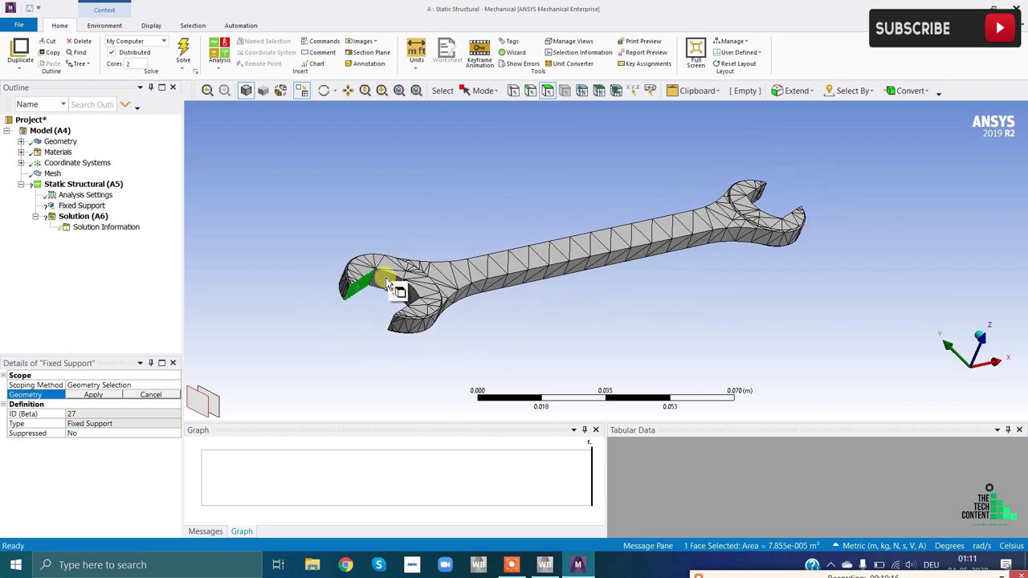
ctrl+click(387, 277)
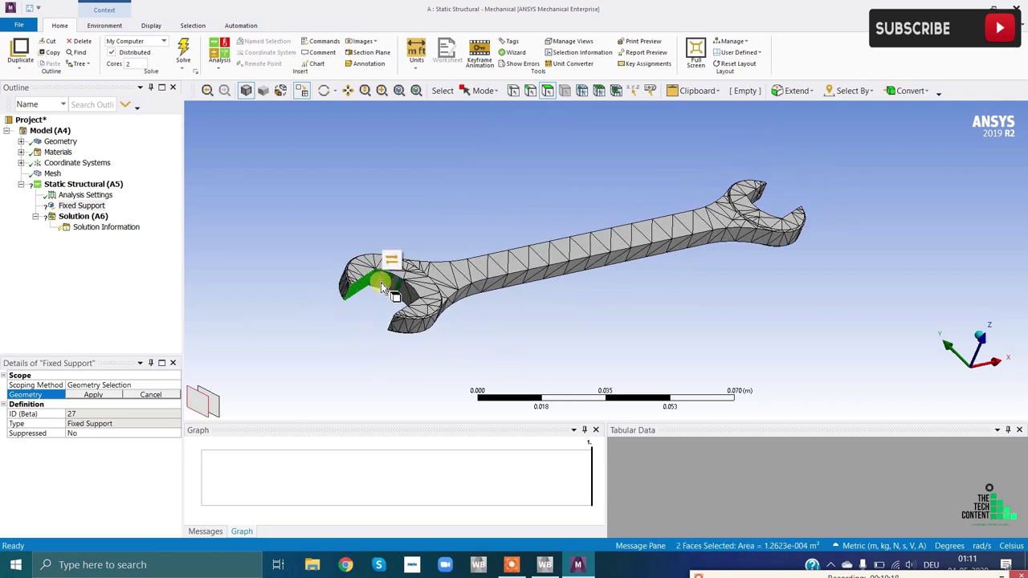
middle_drag(383, 340, 544, 342)
ctrl+click(510, 337)
ctrl+click(576, 375)
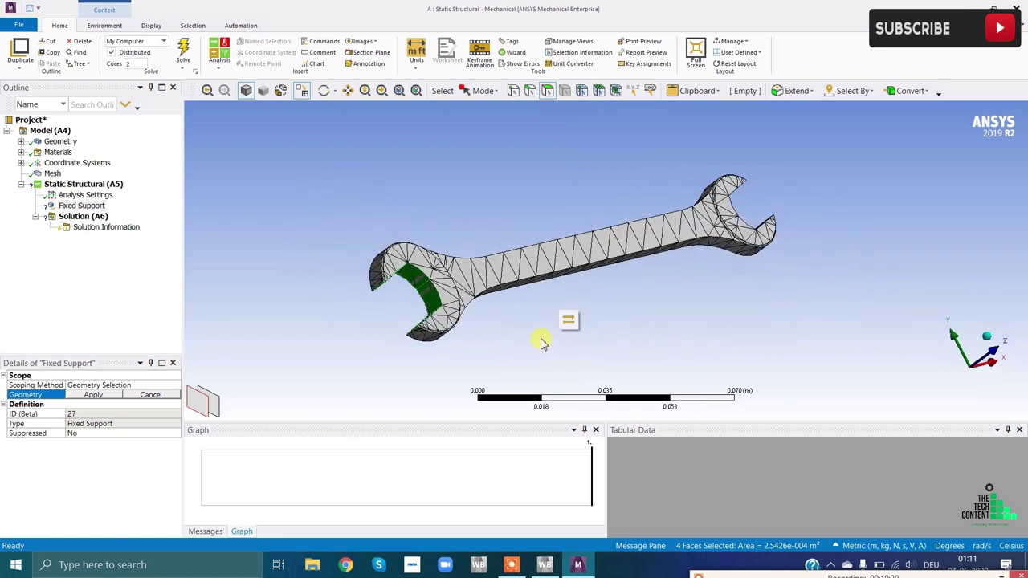
click(93, 394)
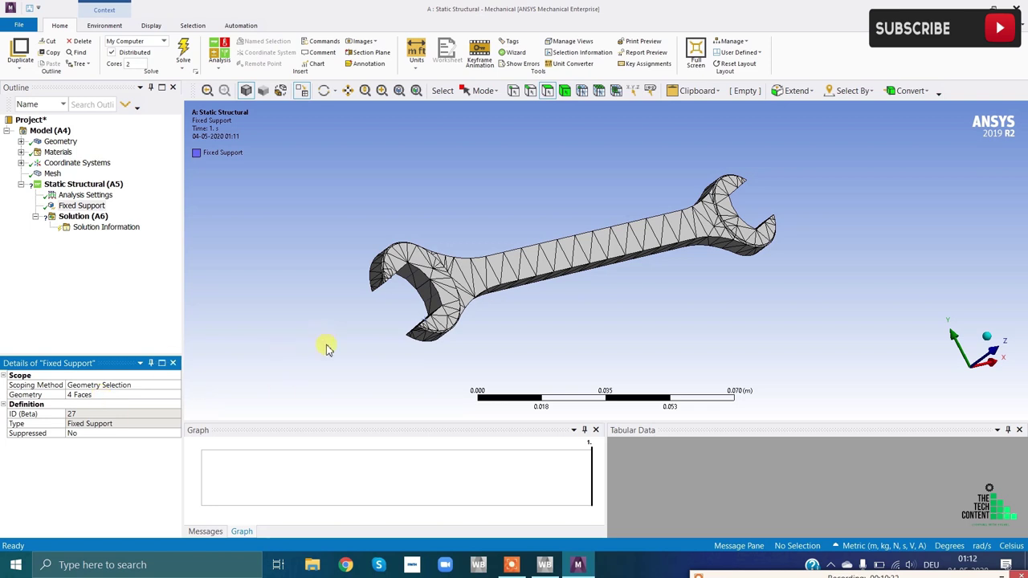
Insert a Pressure load into the Static Structural analysis
middle_drag(390, 359, 723, 294)
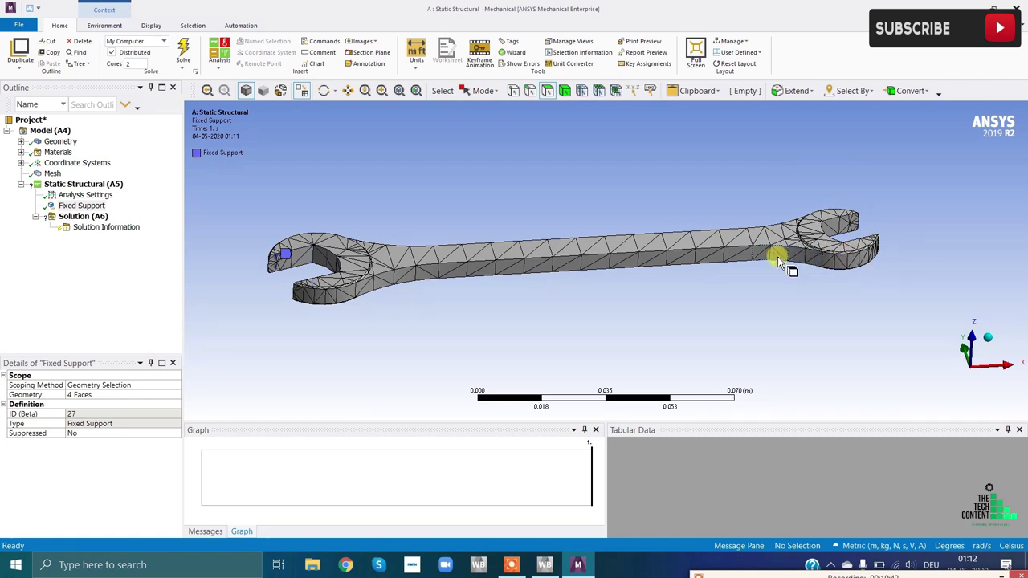
click(80, 186)
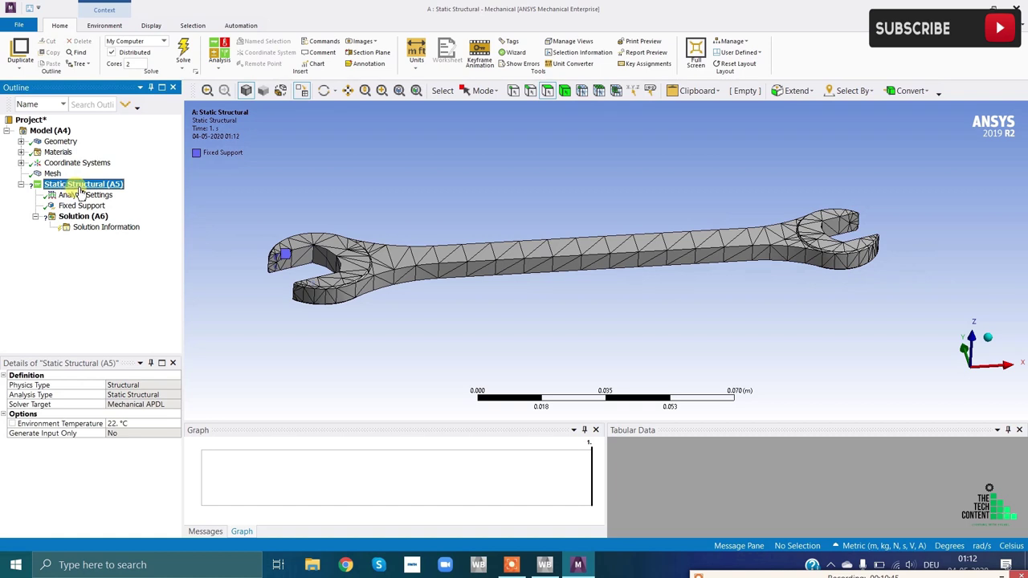
right_click(80, 191)
mouse_move(113, 197)
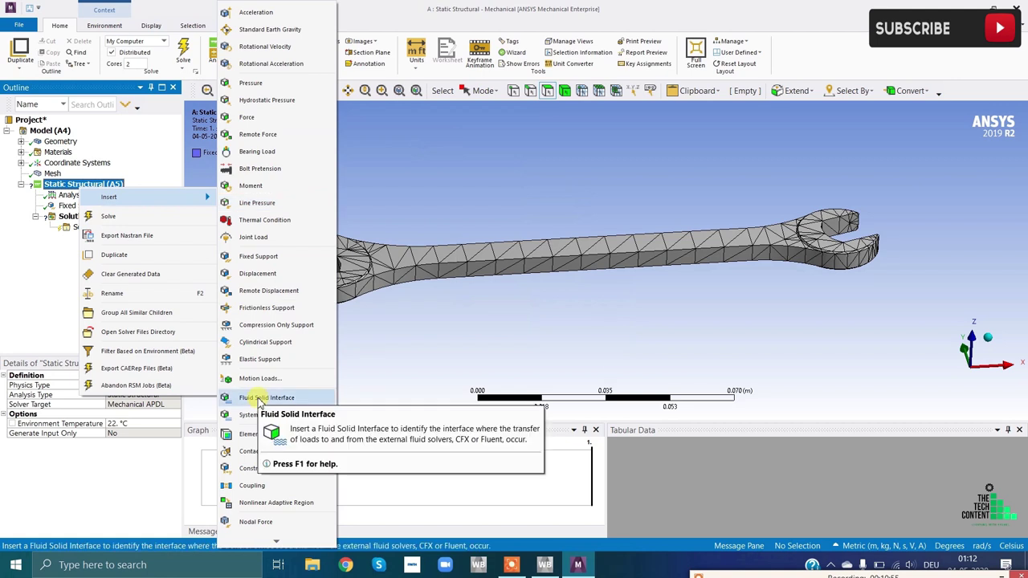
click(262, 83)
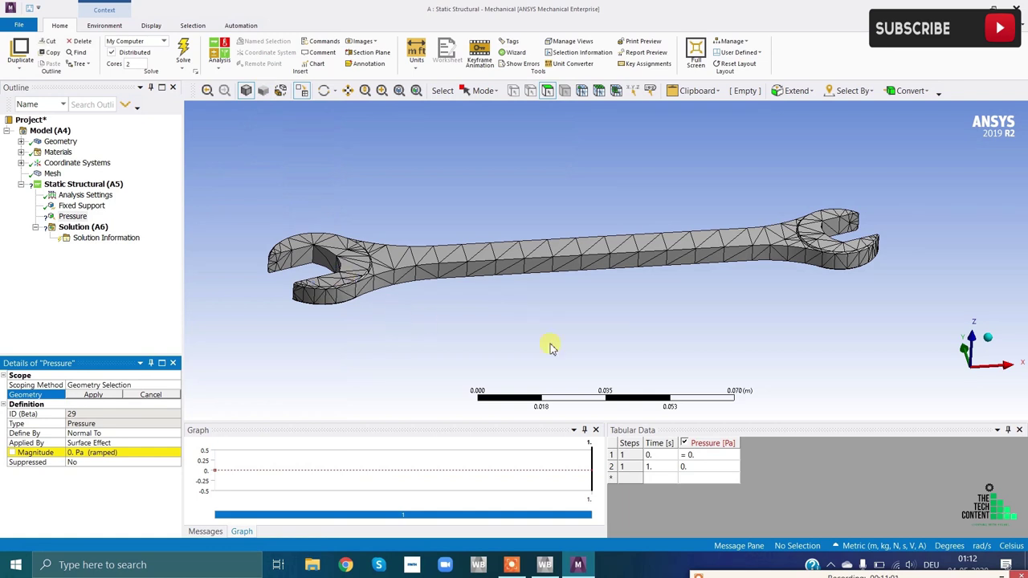
Scope the Pressure load to the two adjoining curved outer side faces at the wrench's smaller jaw
click(844, 263)
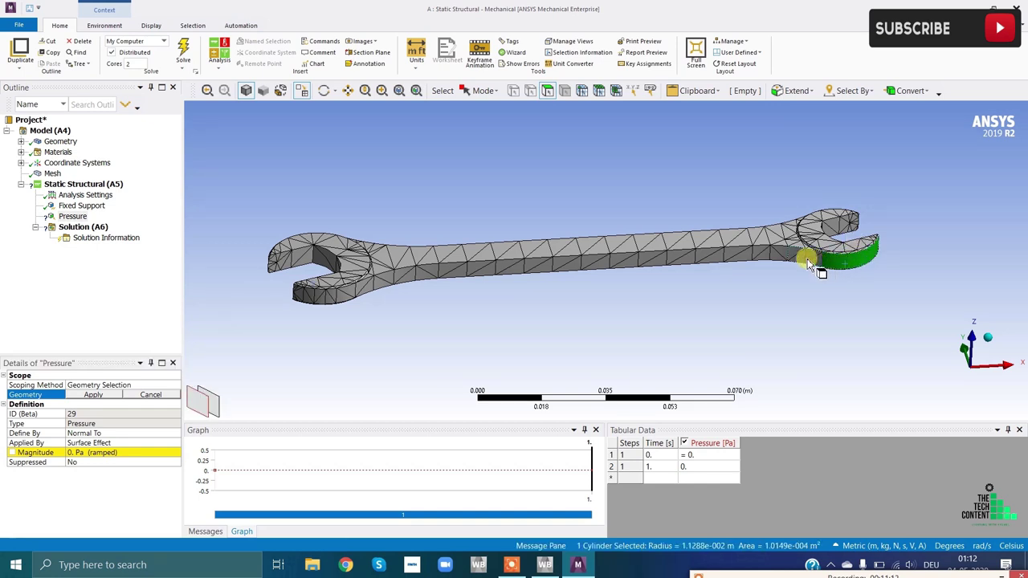
ctrl+click(807, 261)
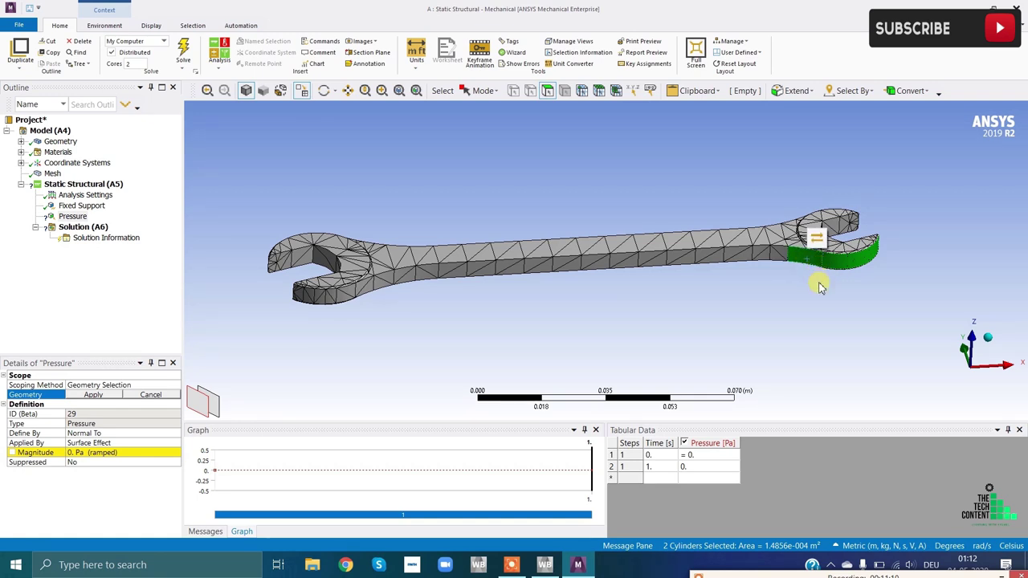
click(95, 395)
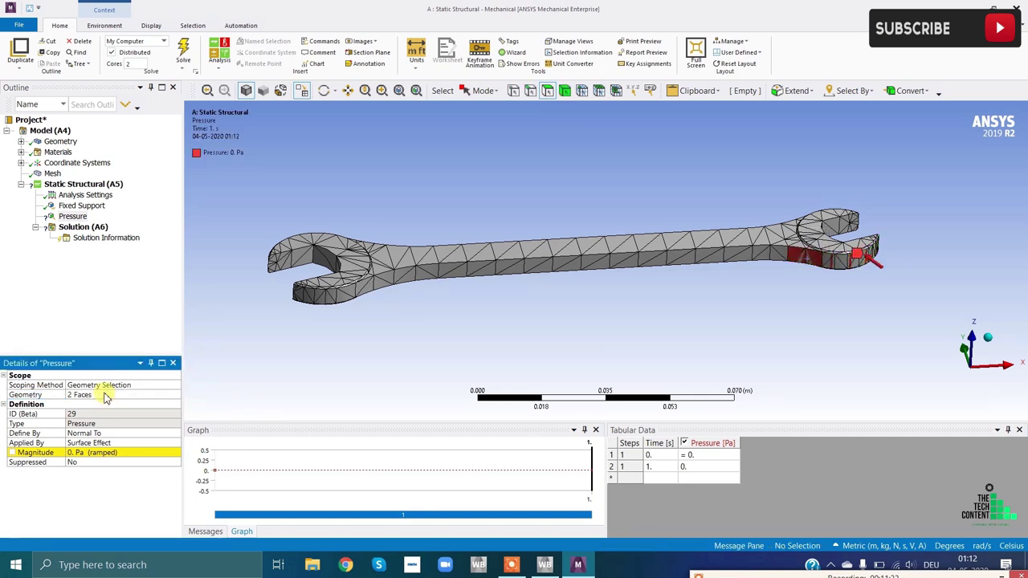
Set the Pressure load's magnitude to 1.e+007 Pa
click(89, 455)
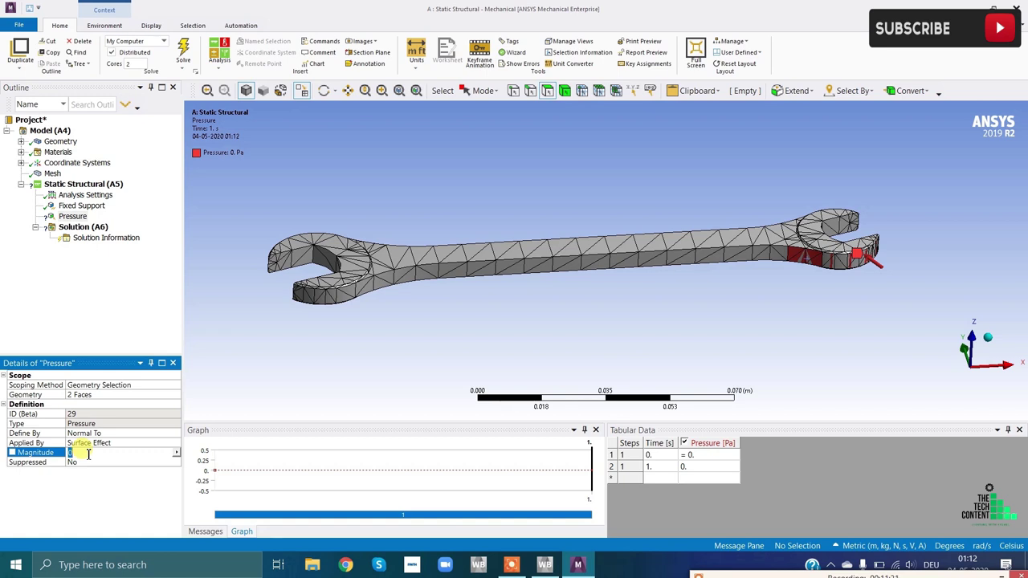
text(1.e+007 Pa (ramped)
key(Return)
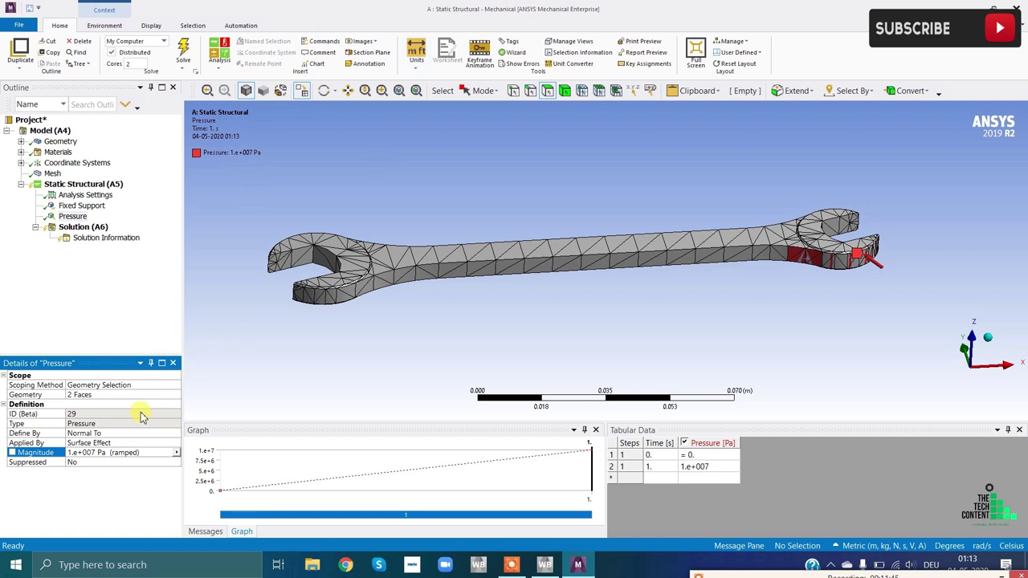
key(Down)
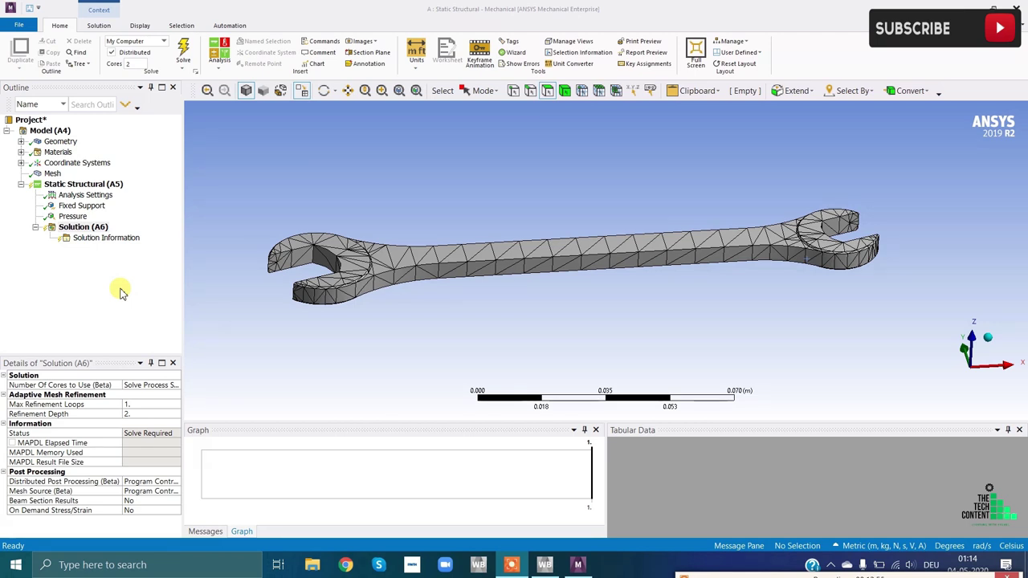
Insert a Total Deformation result into the Solution
click(93, 228)
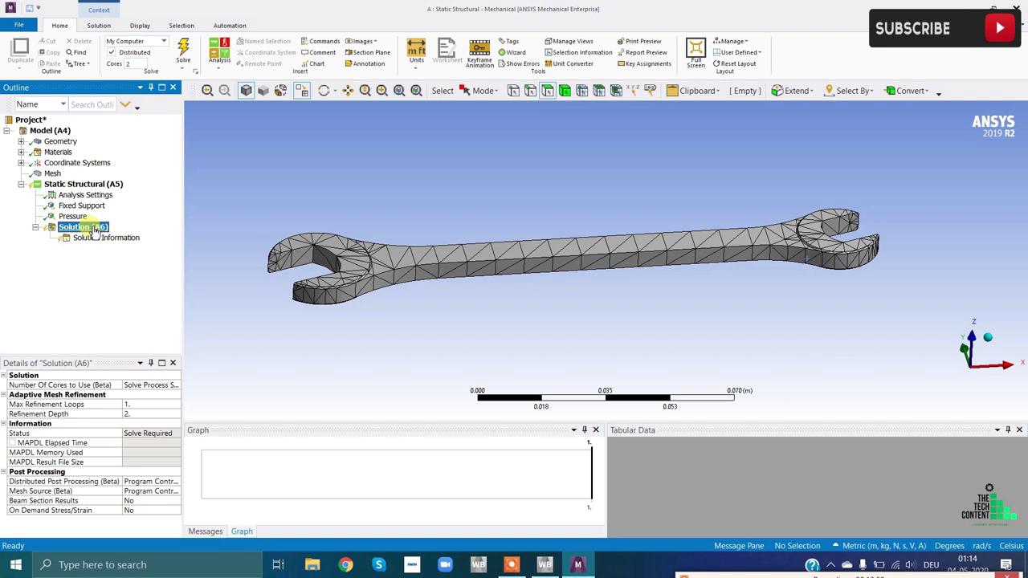
right_click(94, 230)
mouse_move(130, 237)
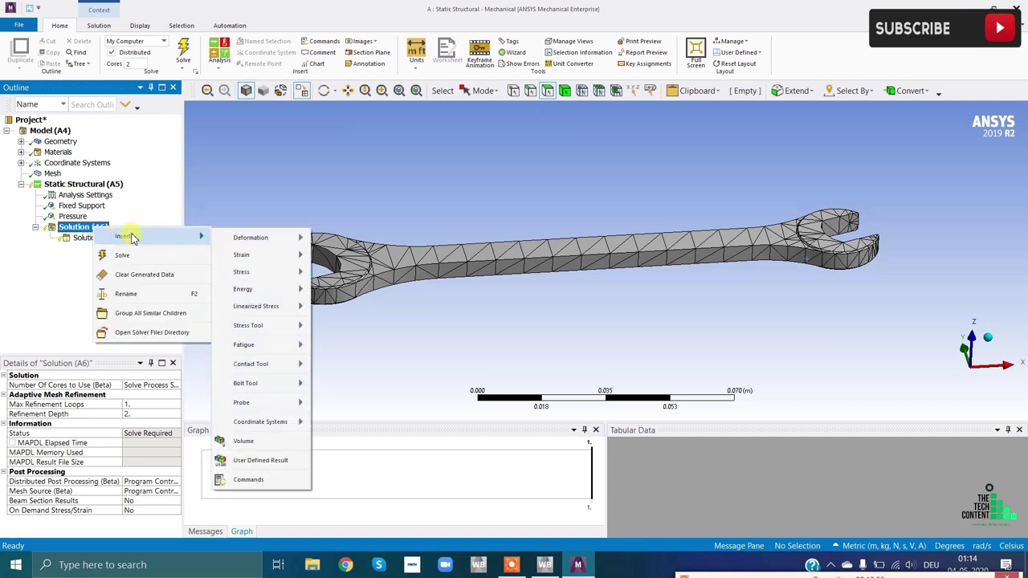
mouse_move(265, 237)
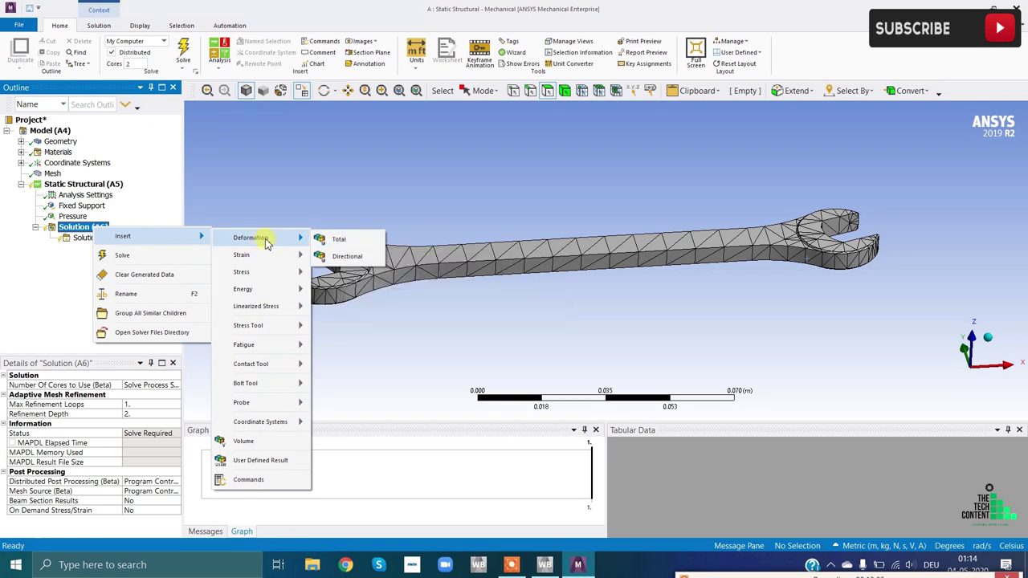
click(338, 239)
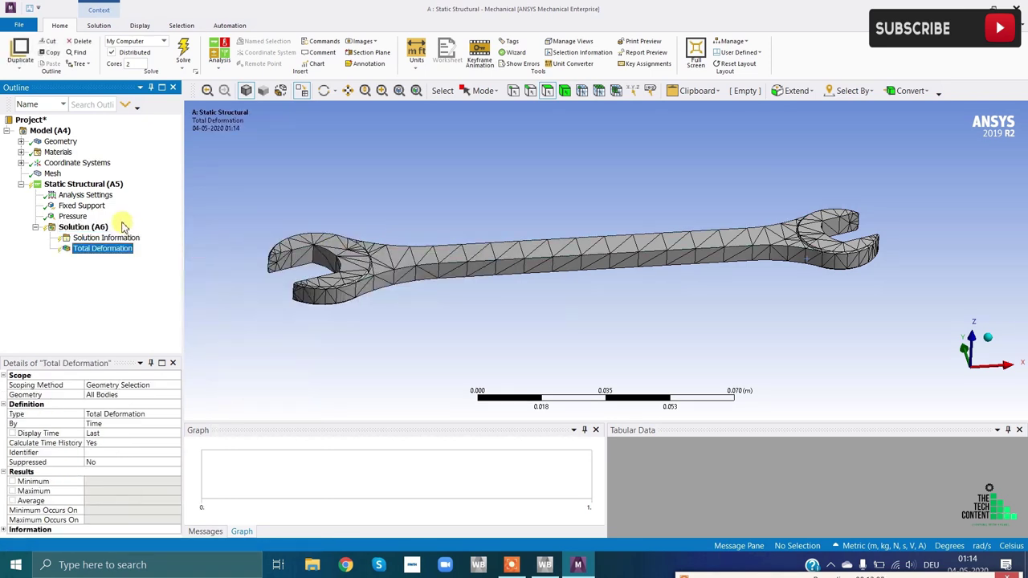